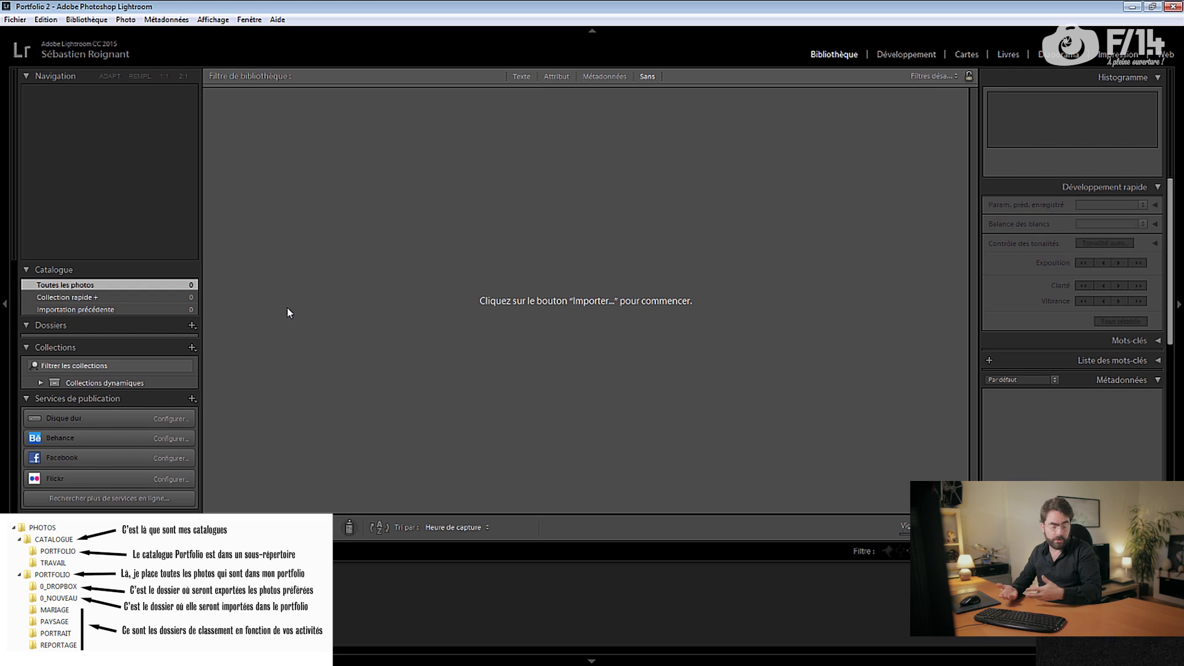
# - Start adding a folder to the catalogue and create a new folder named Portfolio2 inside F:\LIGHTROOM
pyautogui.click(193, 325)
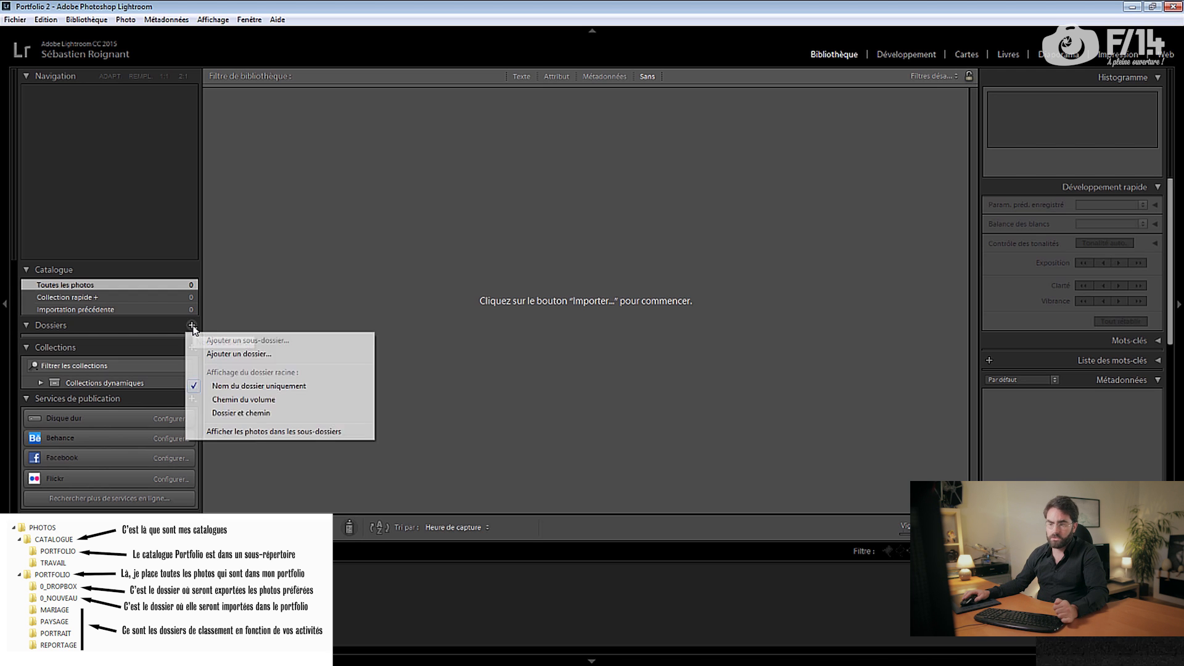
pyautogui.click(215, 356)
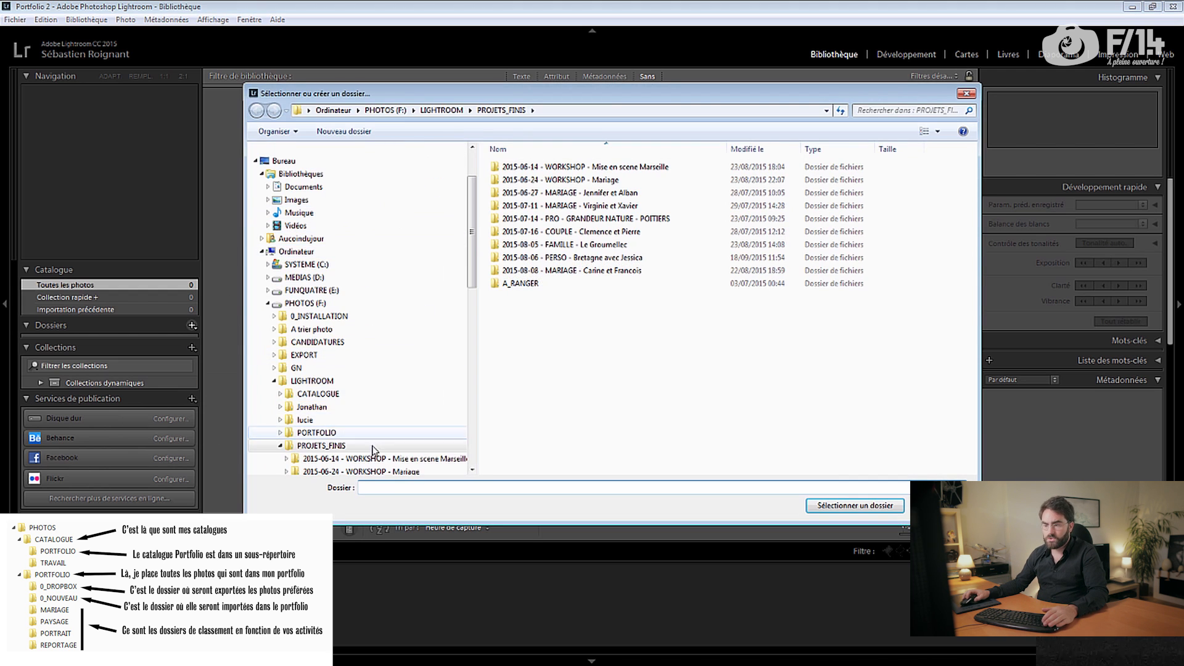
pyautogui.click(362, 395)
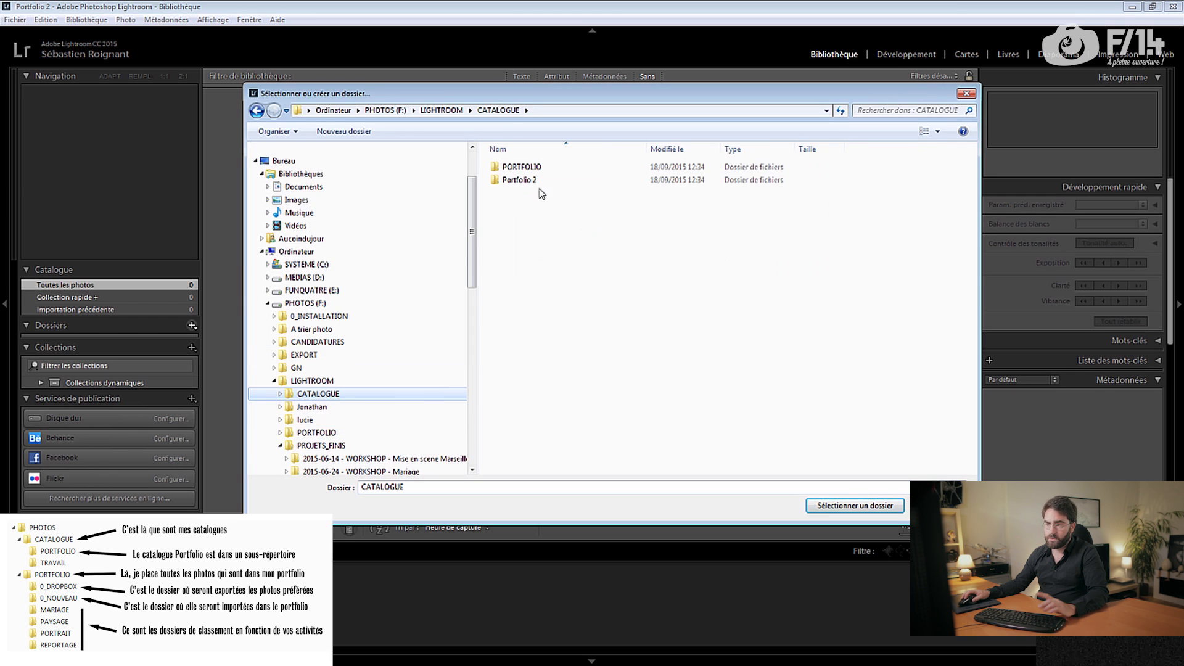
pyautogui.click(312, 380)
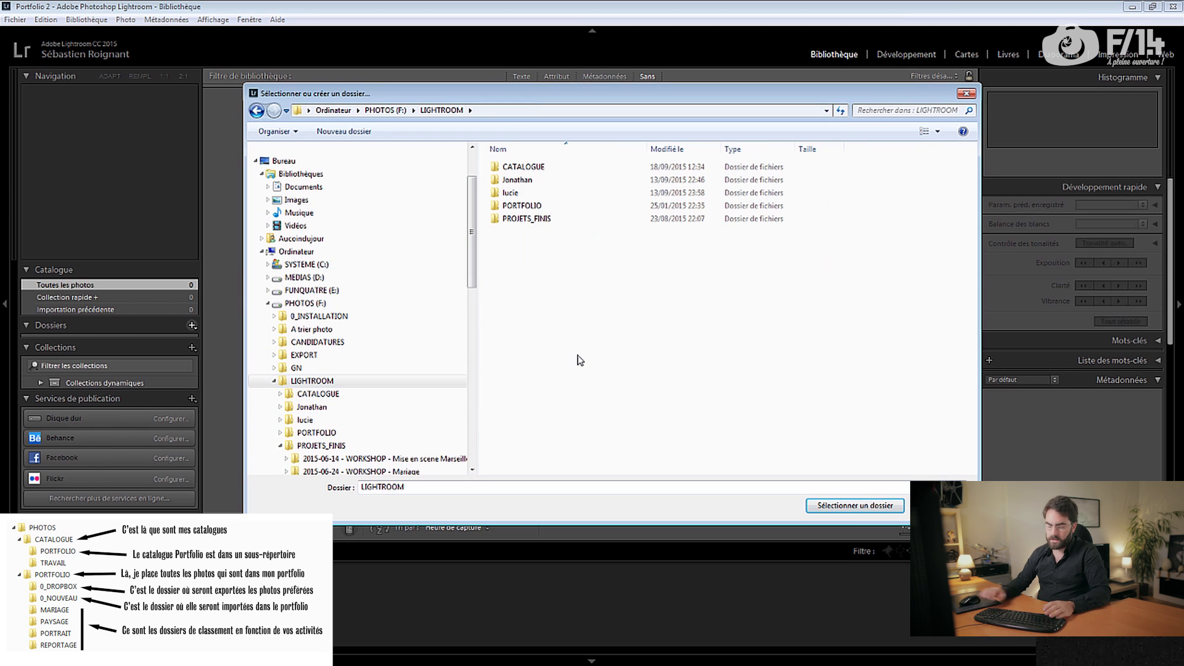
pyautogui.hotkey('ctrl', 'shift', 'n')
pyautogui.write('Por')
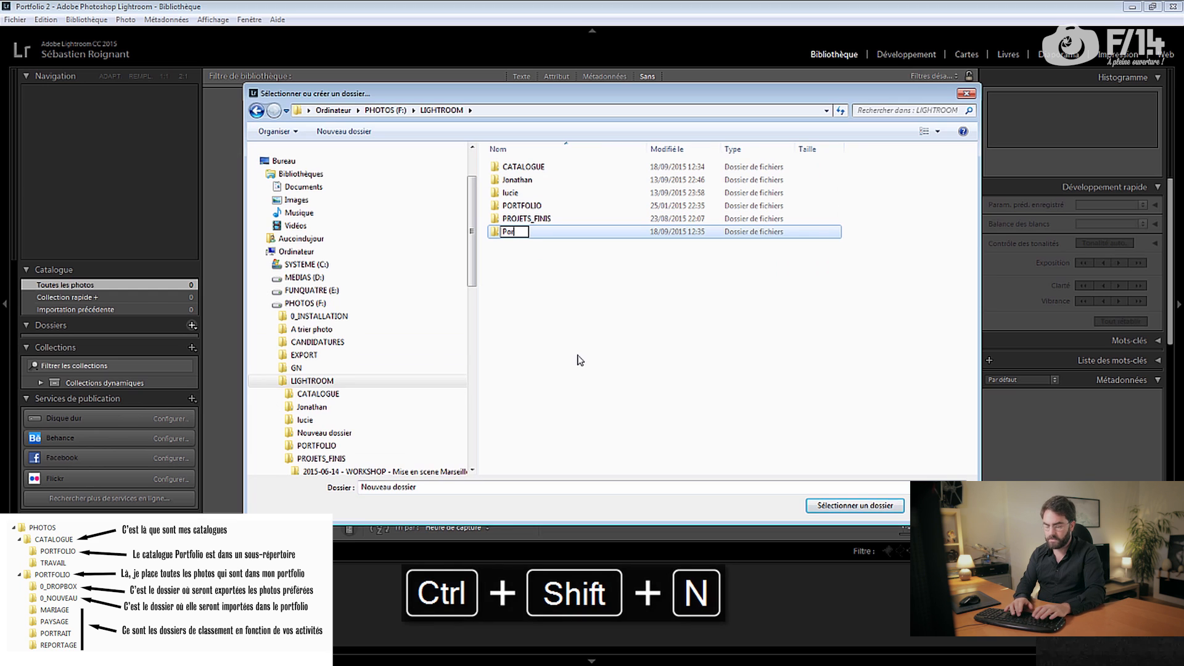
pyautogui.write('tfolio')
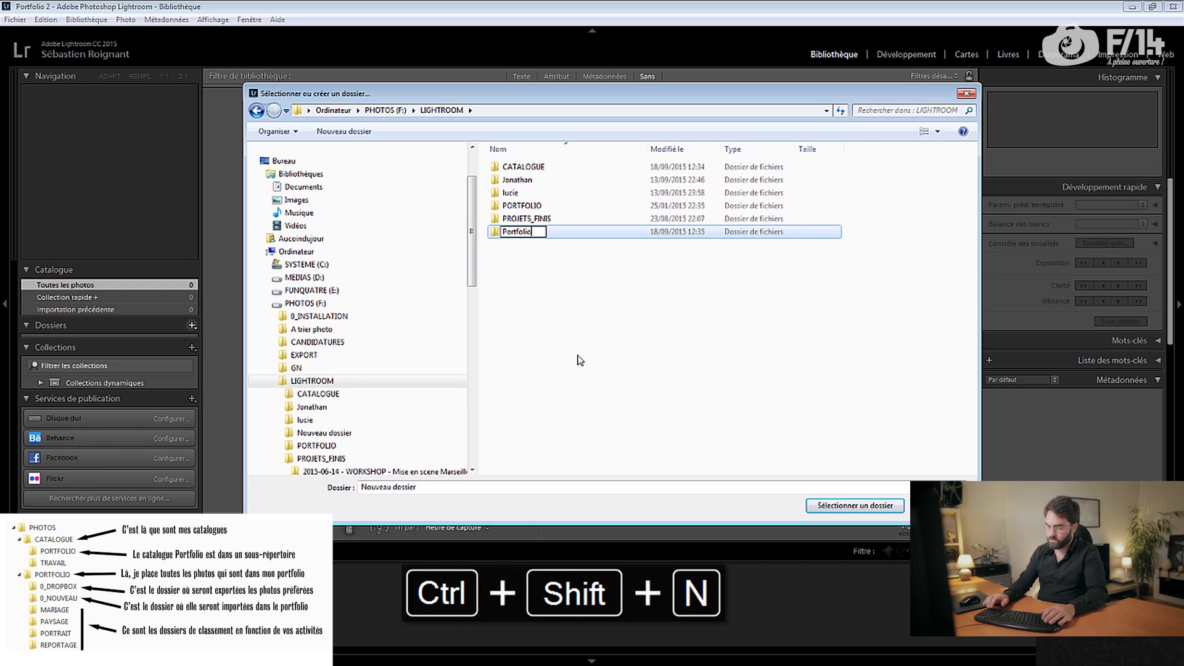
pyautogui.press('Return')
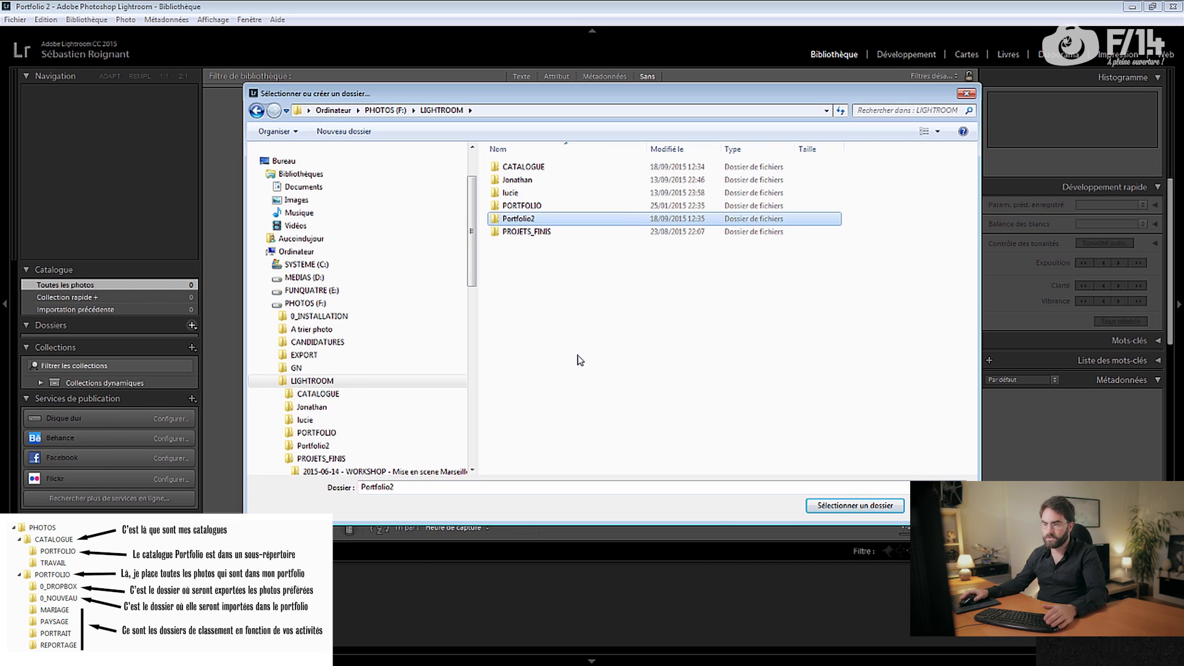
# - Create two subfolders named 0_NOUVEAU and 0_DROPBOX inside the Portfolio2 folder
pyautogui.doubleClick(541, 221)
pyautogui.hotkey('ctrl', 'shift', 'n')
pyautogui.write('0_NOUVEAU')
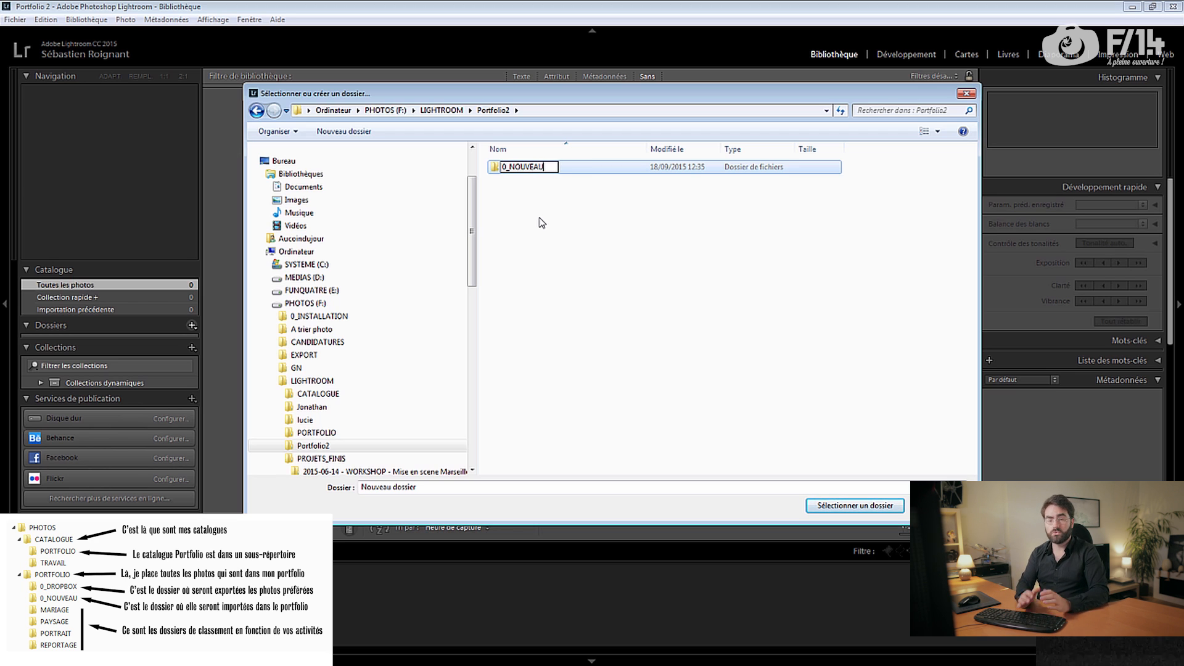
pyautogui.press('Return')
pyautogui.hotkey('ctrl', 'shift', 'n')
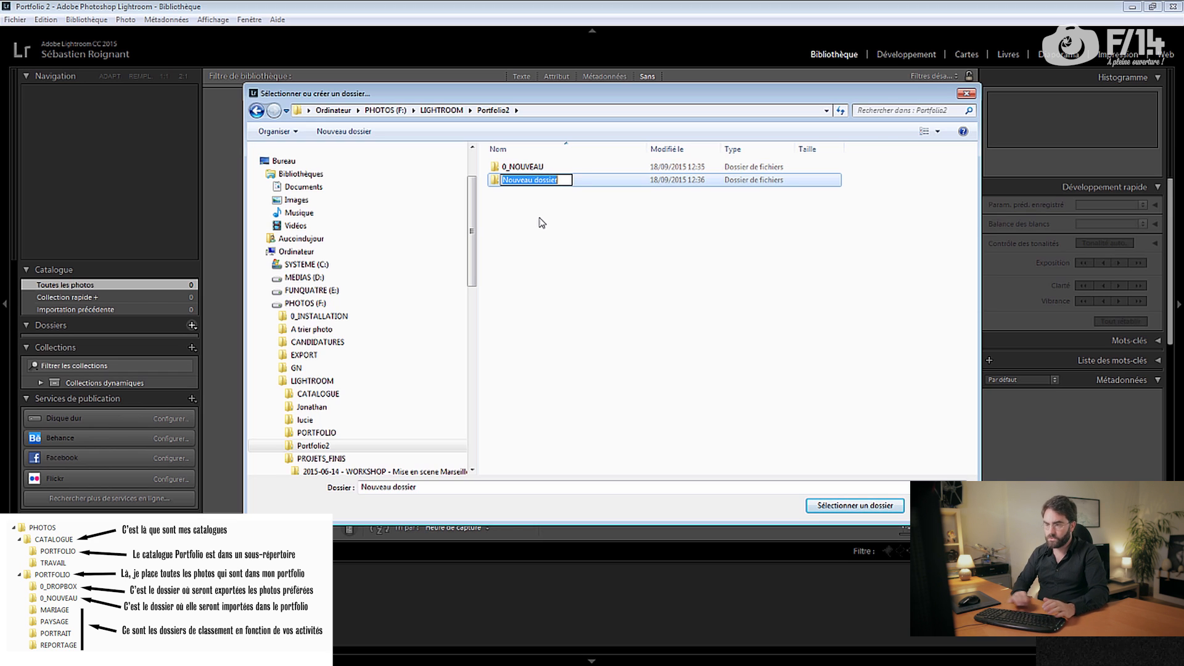
pyautogui.write('0_Dropbox')
pyautogui.press('Return')
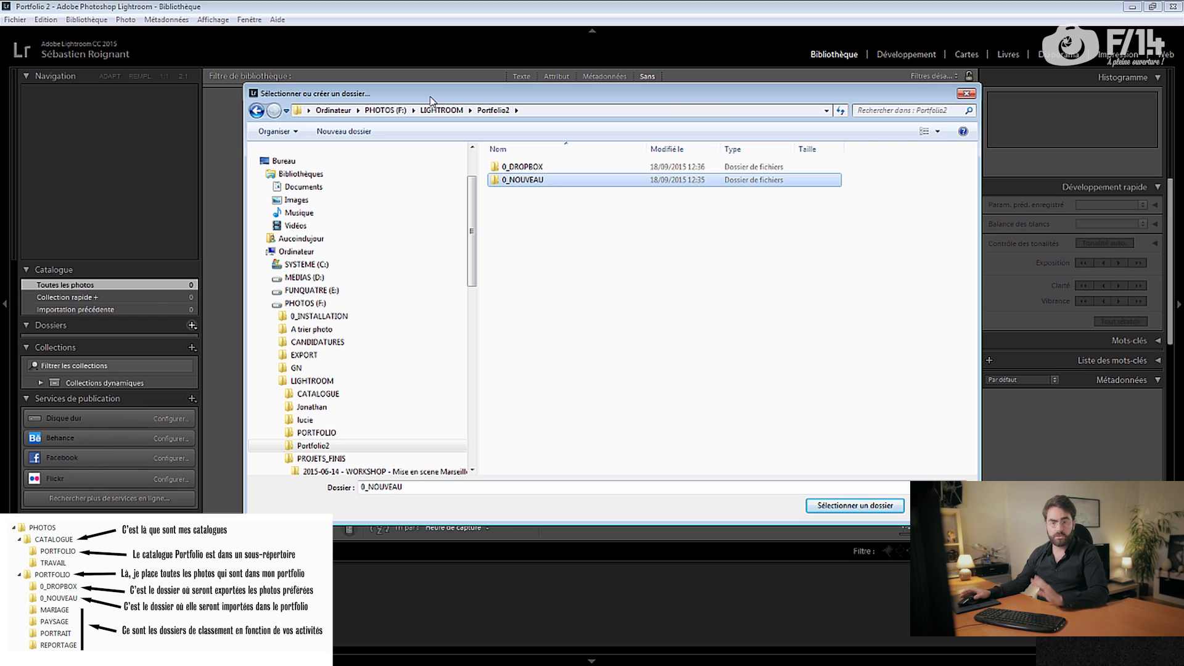
# - Add the 0_NOUVEAU folder to the catalogue and expand the PHOTOS (F:) drive in the folder list
pyautogui.moveTo(431, 97); pyautogui.dragTo(396, 97)
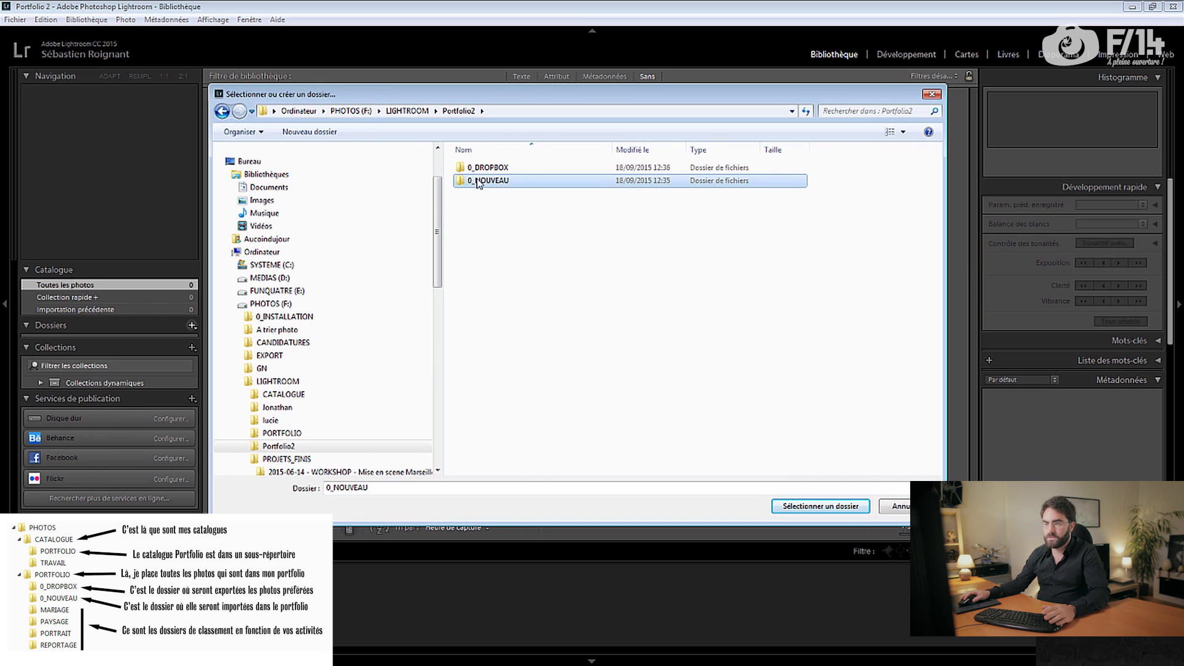
pyautogui.click(820, 505)
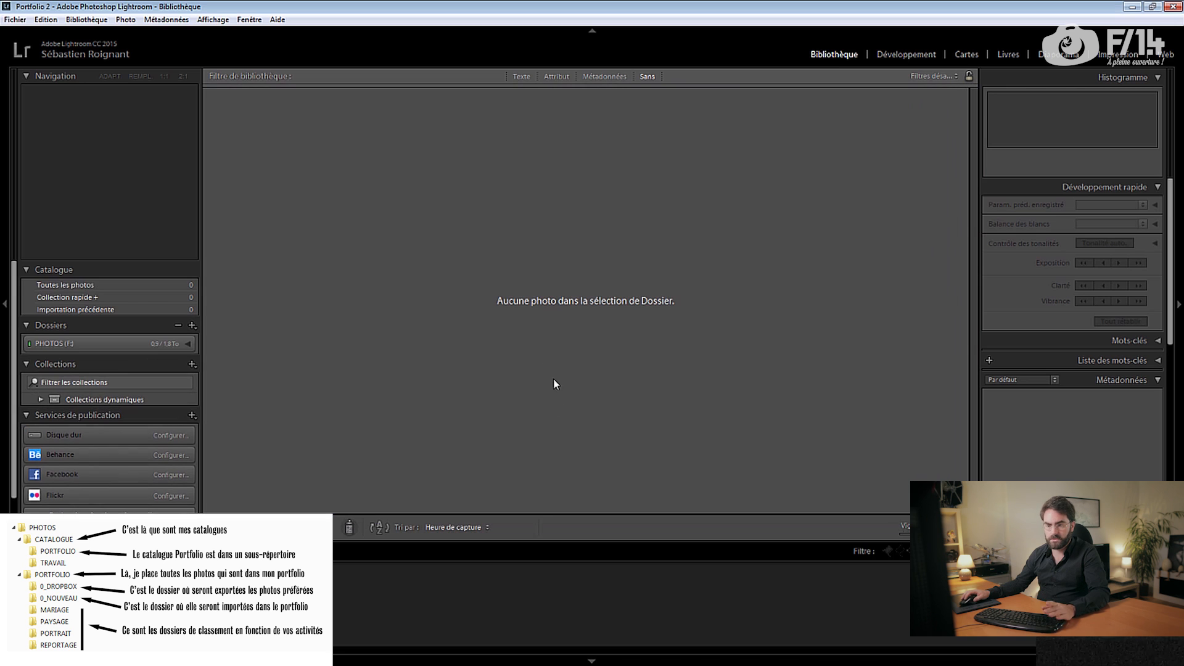
pyautogui.click(105, 343)
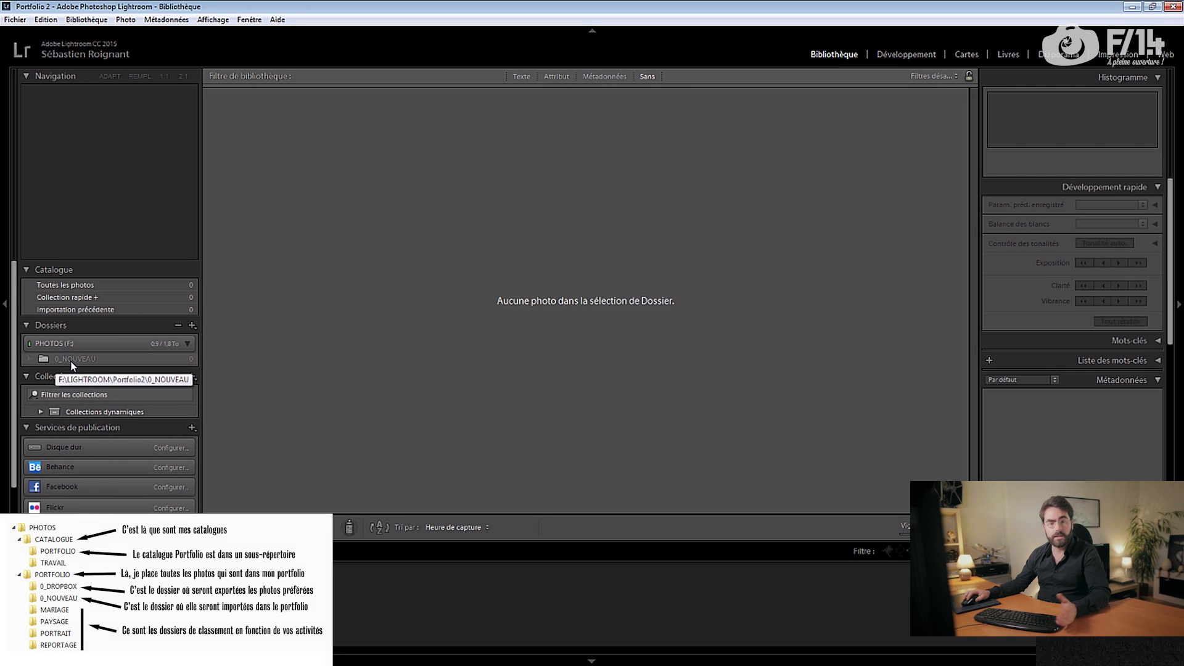
# - Set up automatic import to watch the folder F:\LIGHTROOM\Portfolio2\0_DROPBOX
pyautogui.click(15, 19)
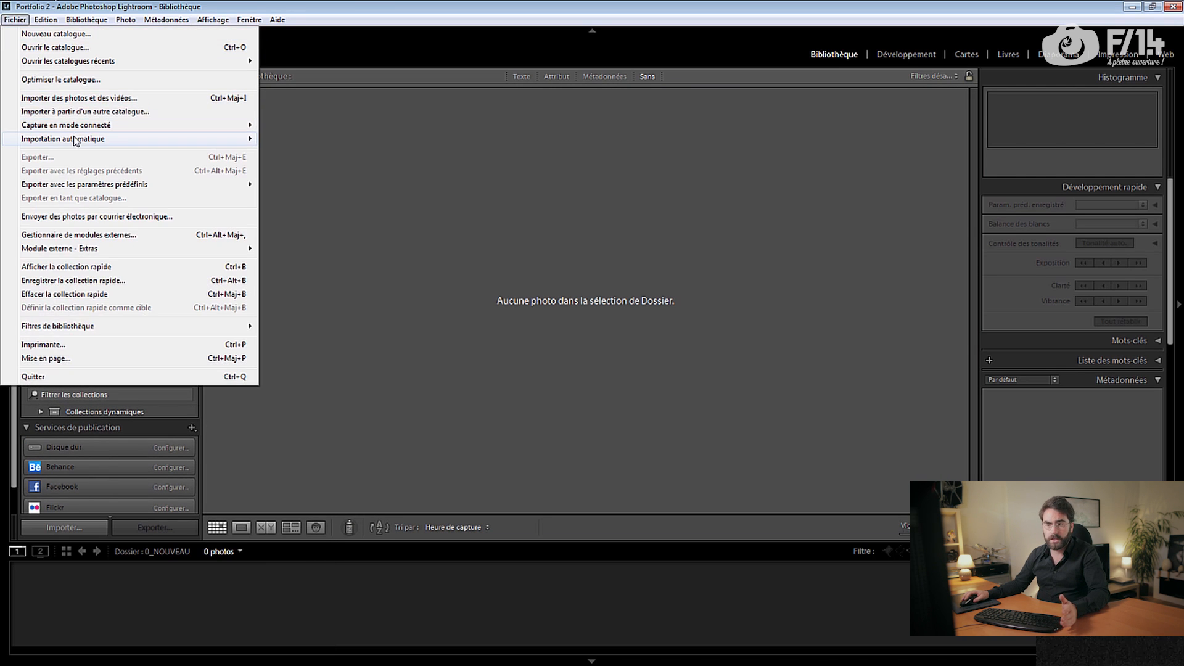
pyautogui.moveTo(75, 140)
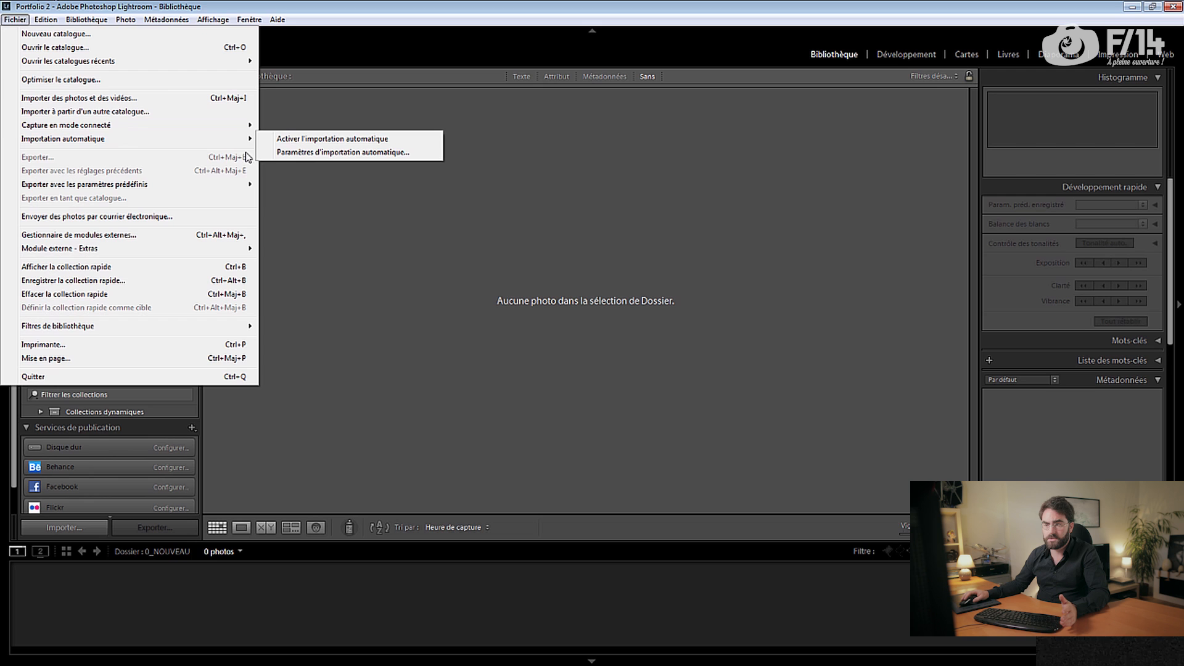
pyautogui.click(323, 153)
pyautogui.moveTo(441, 155); pyautogui.dragTo(363, 144)
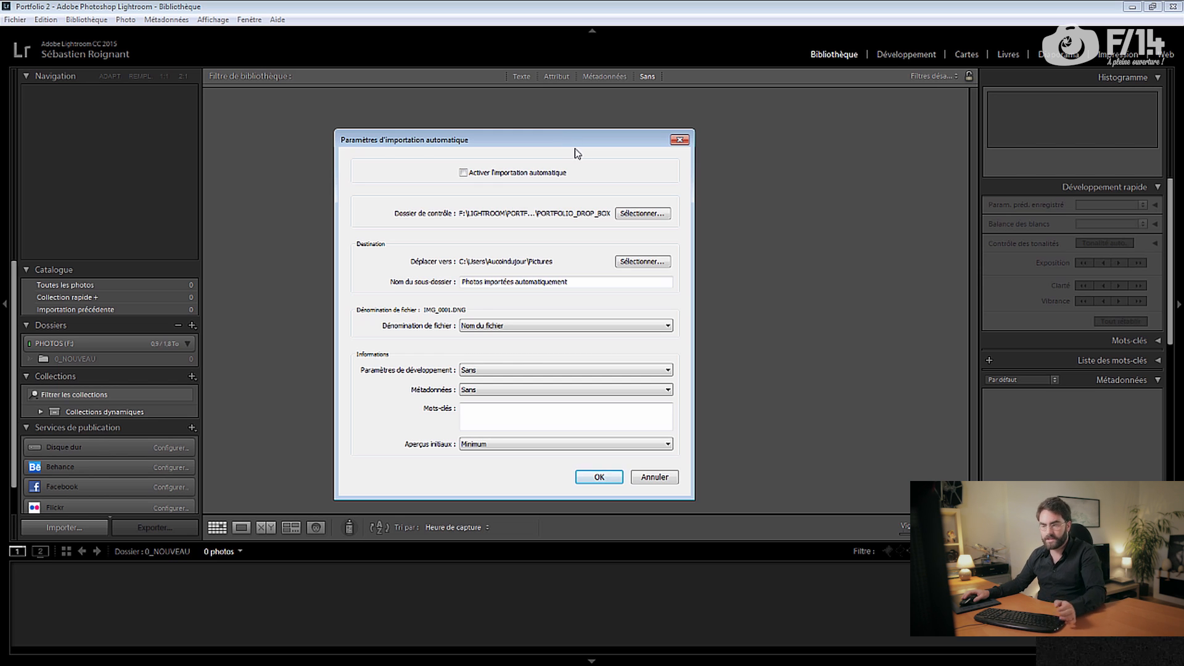
pyautogui.click(637, 214)
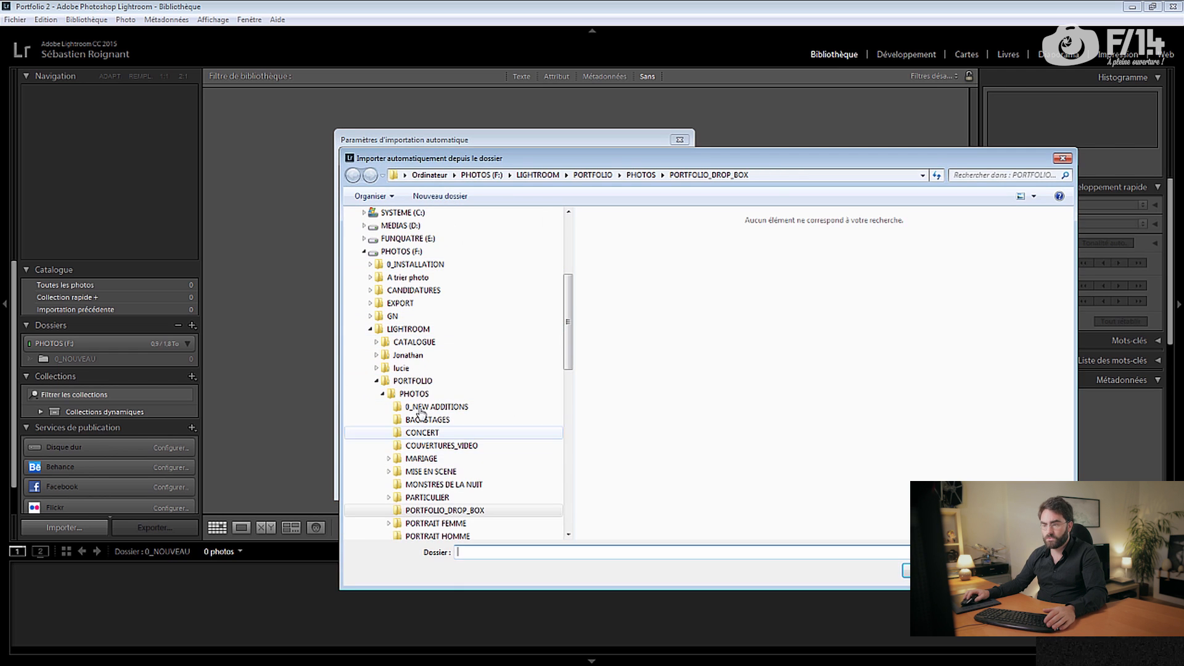
pyautogui.click(377, 380)
pyautogui.click(493, 393)
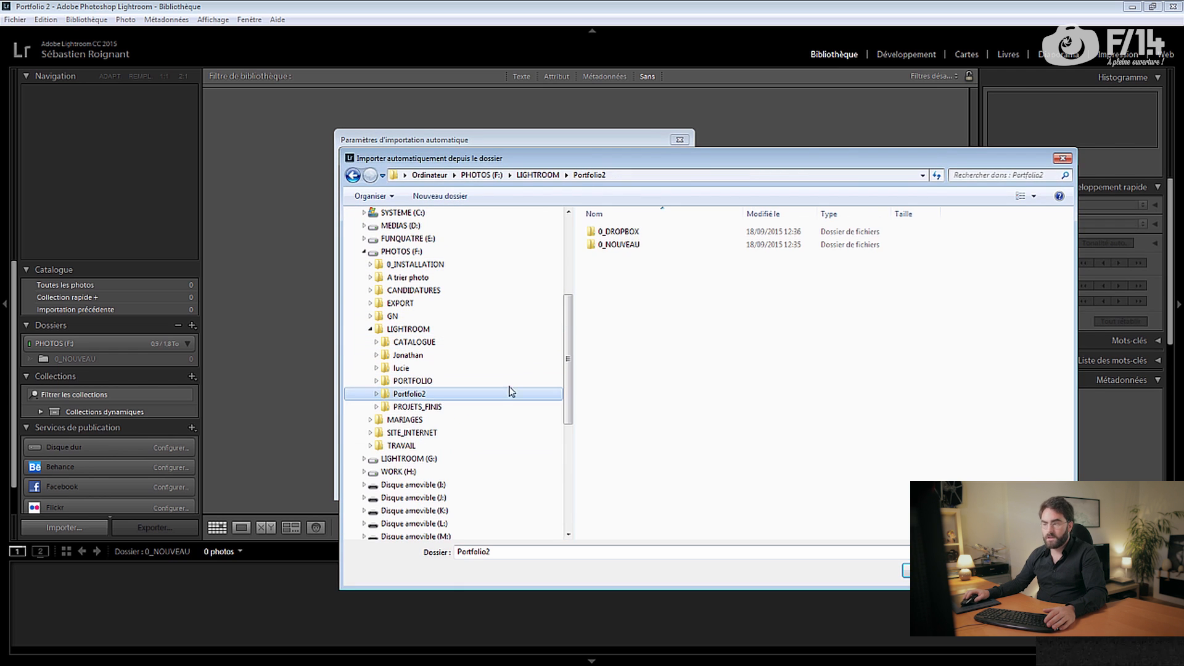
pyautogui.click(628, 236)
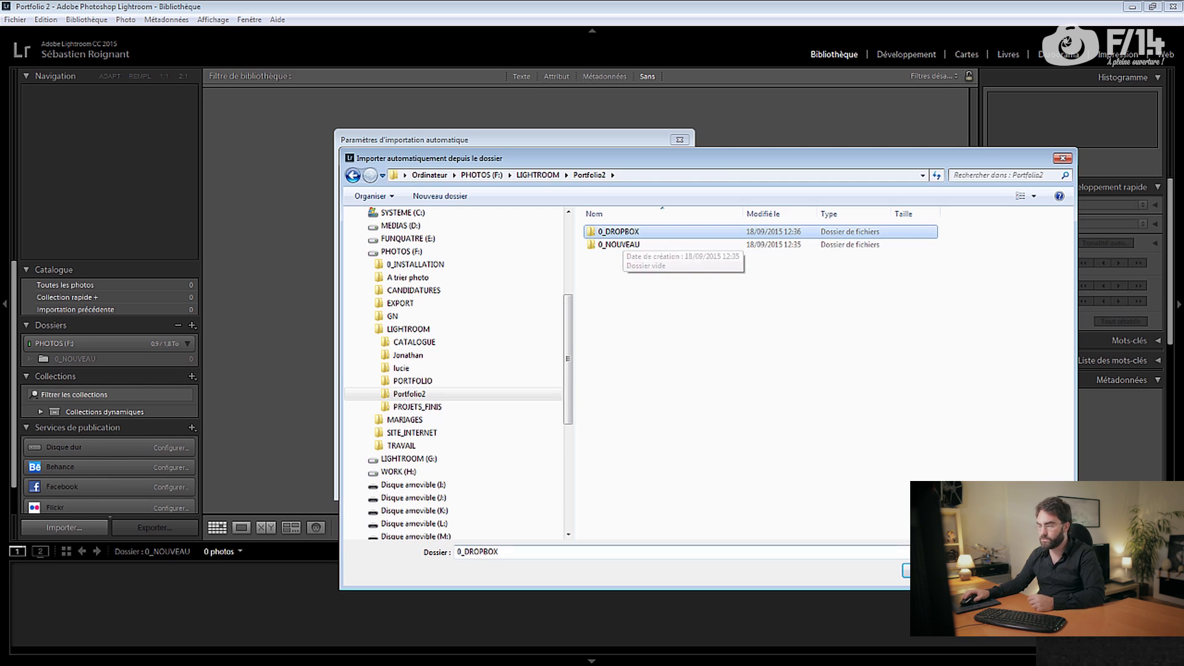
pyautogui.press('Return')
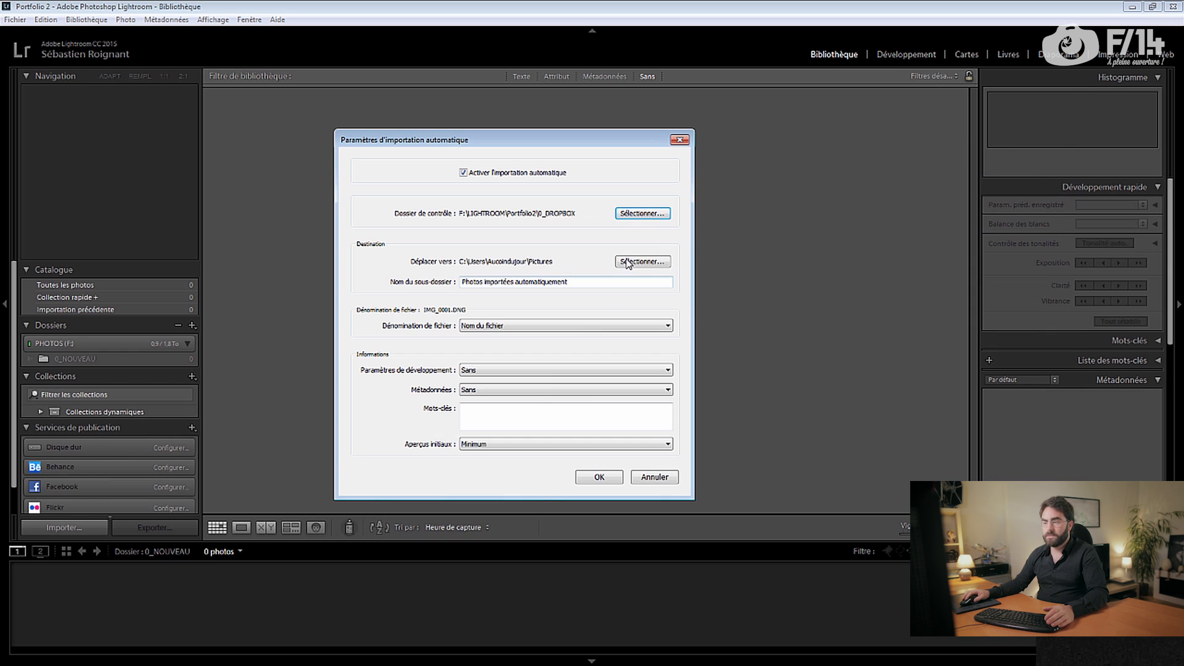
# - Set the auto-import destination to the folder F:\LIGHTROOM\Portfolio2\0_NOUVEAU
pyautogui.click(639, 262)
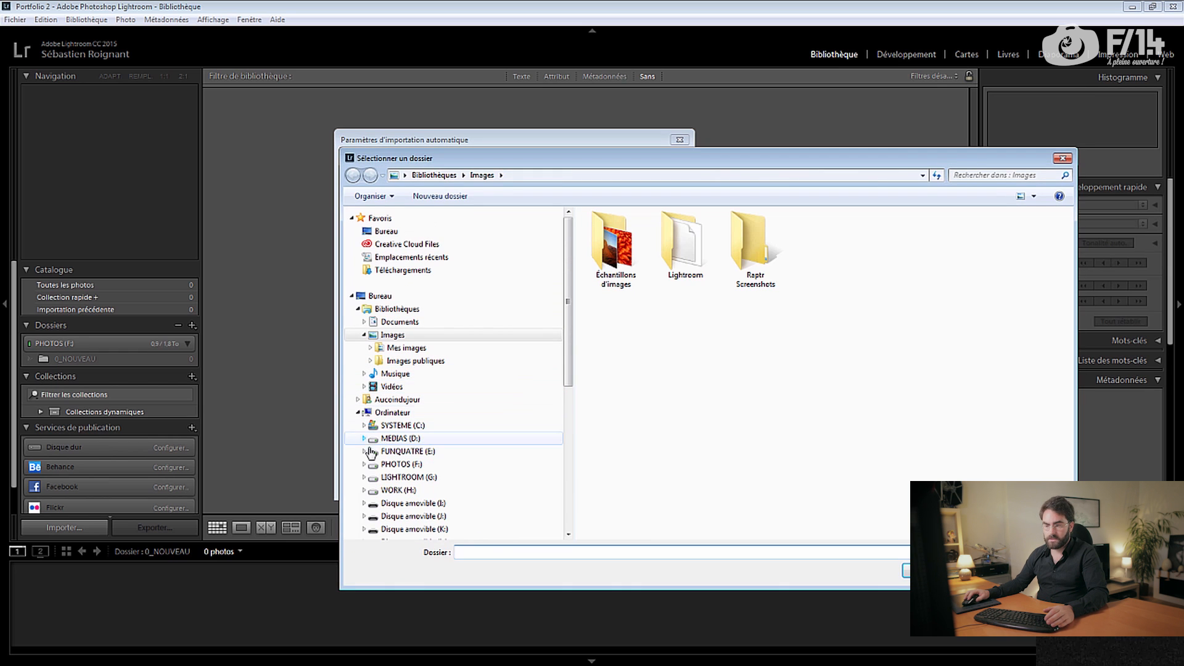
pyautogui.click(363, 477)
pyautogui.click(398, 464)
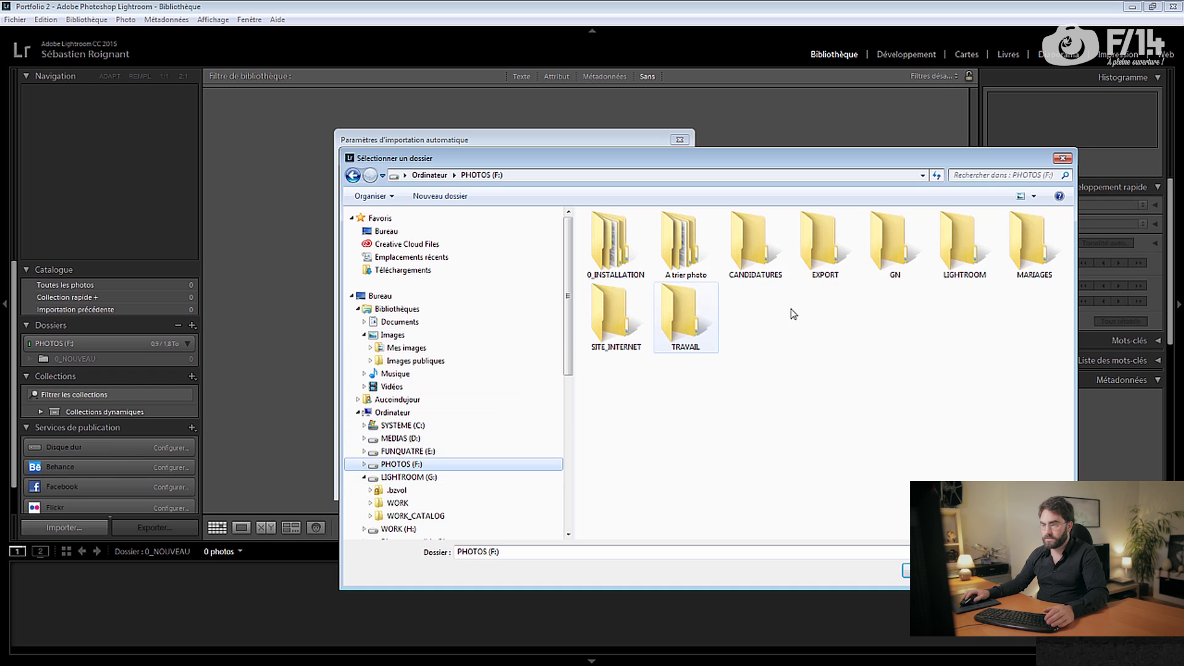
pyautogui.doubleClick(954, 251)
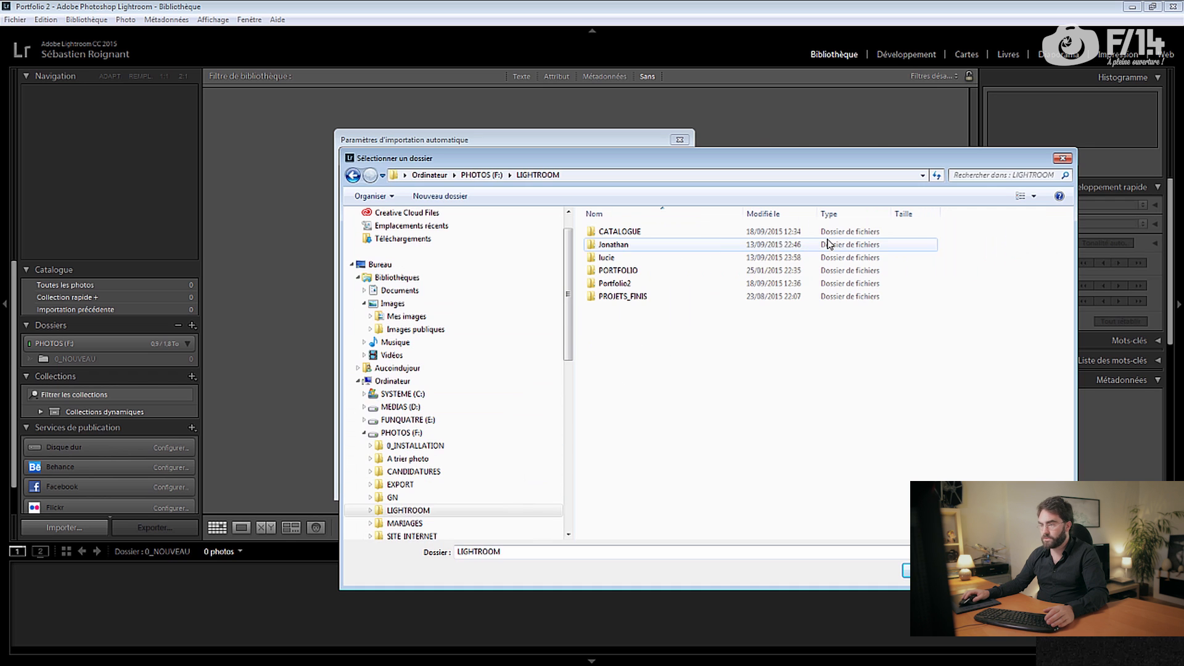
pyautogui.doubleClick(617, 283)
pyautogui.click(633, 244)
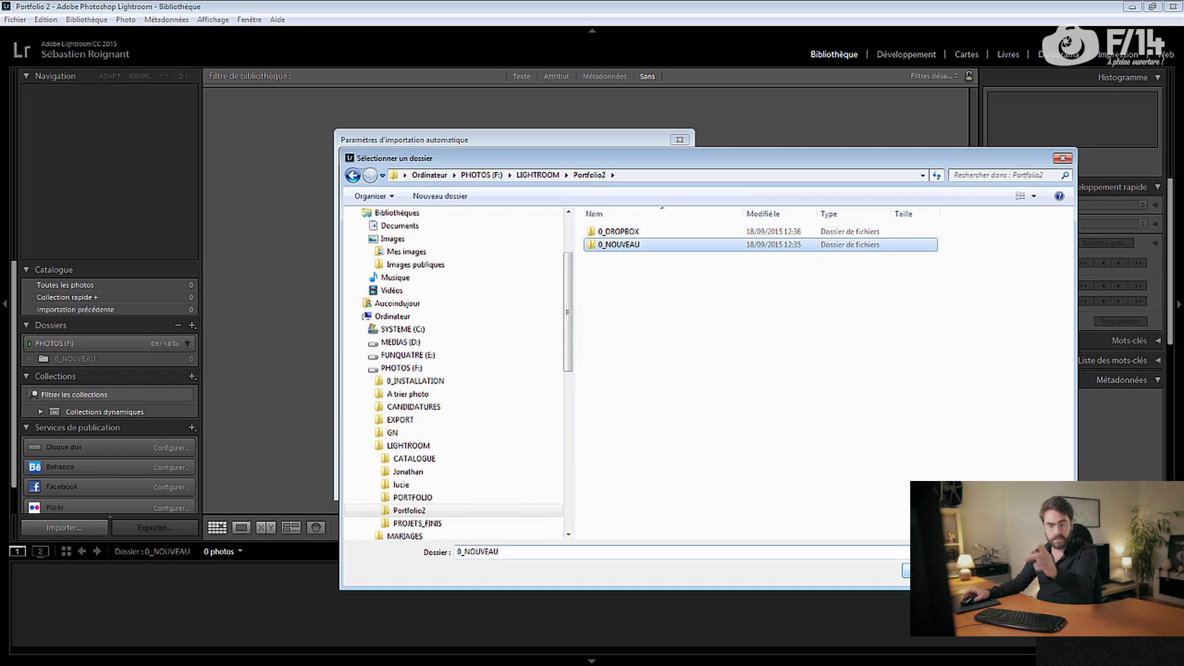
pyautogui.click(946, 571)
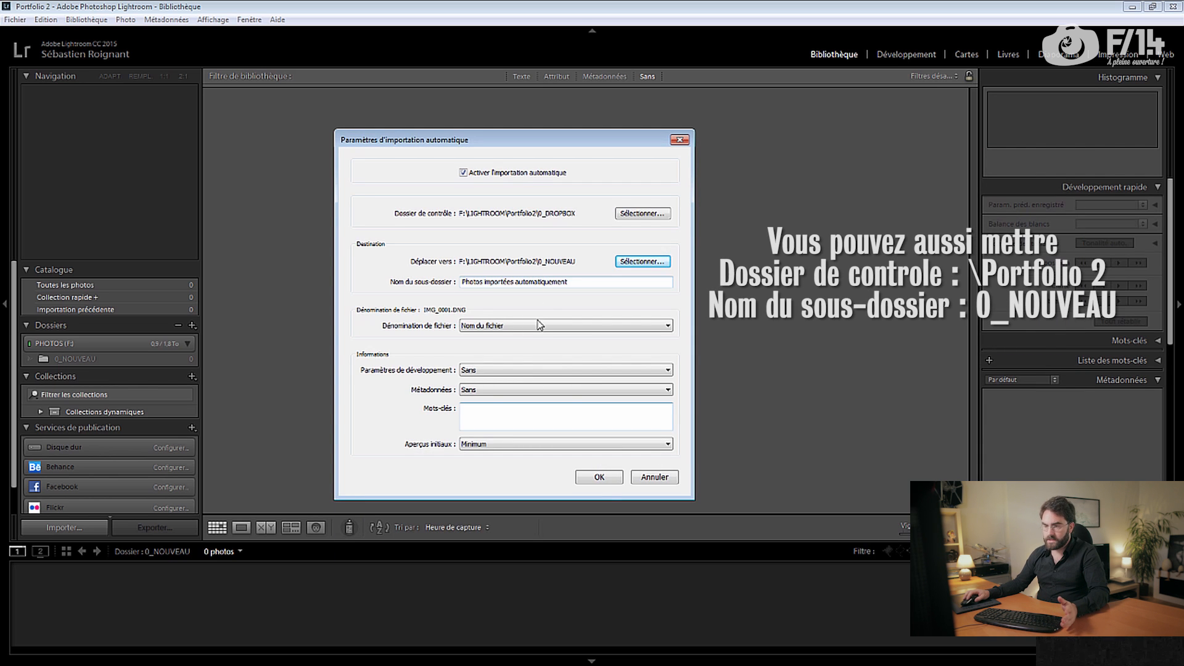
# - Set the initial previews to 1:1 and save the automatic import settings
pyautogui.click(482, 327)
pyautogui.click(482, 327)
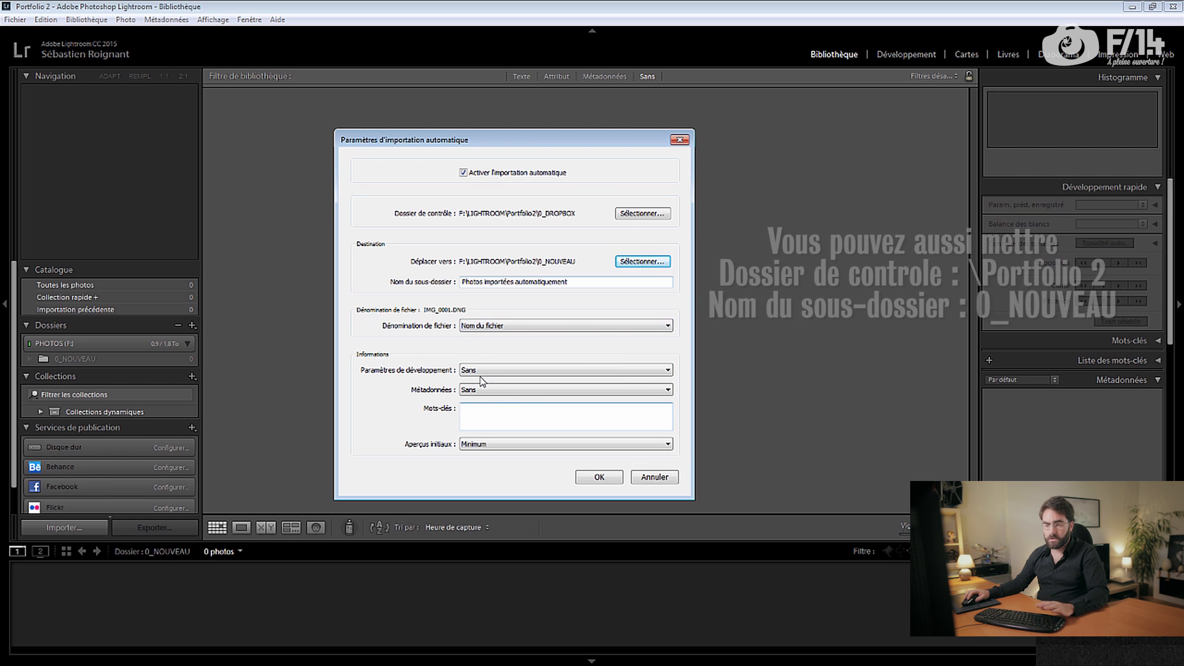
pyautogui.click(480, 391)
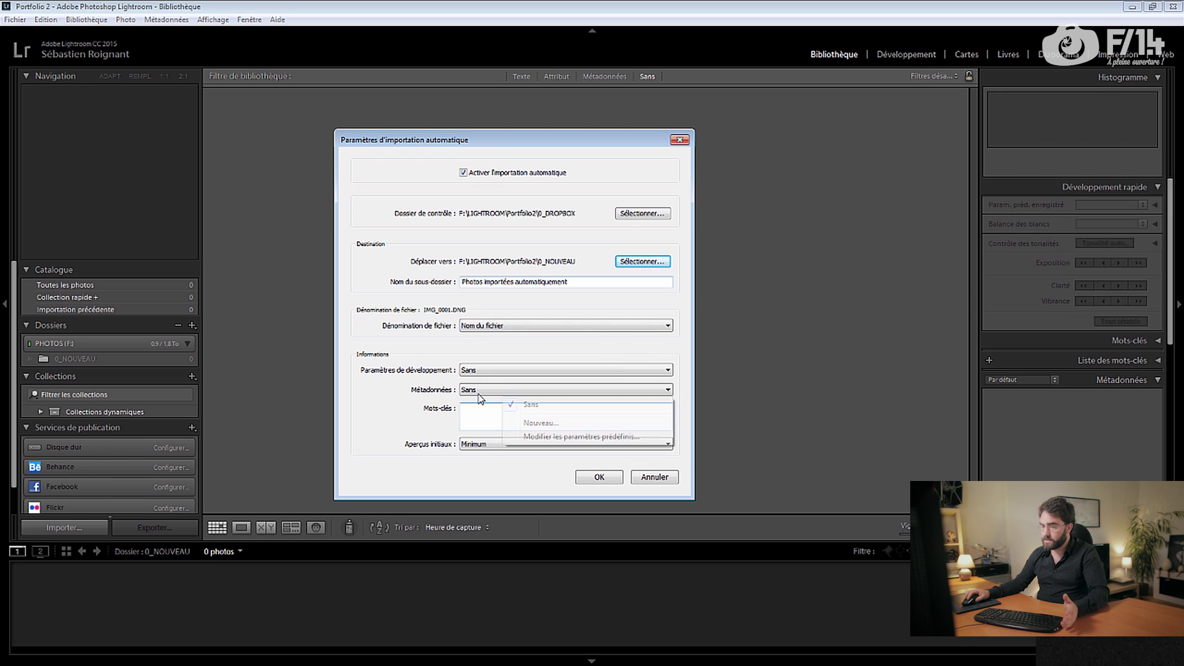
pyautogui.click(499, 391)
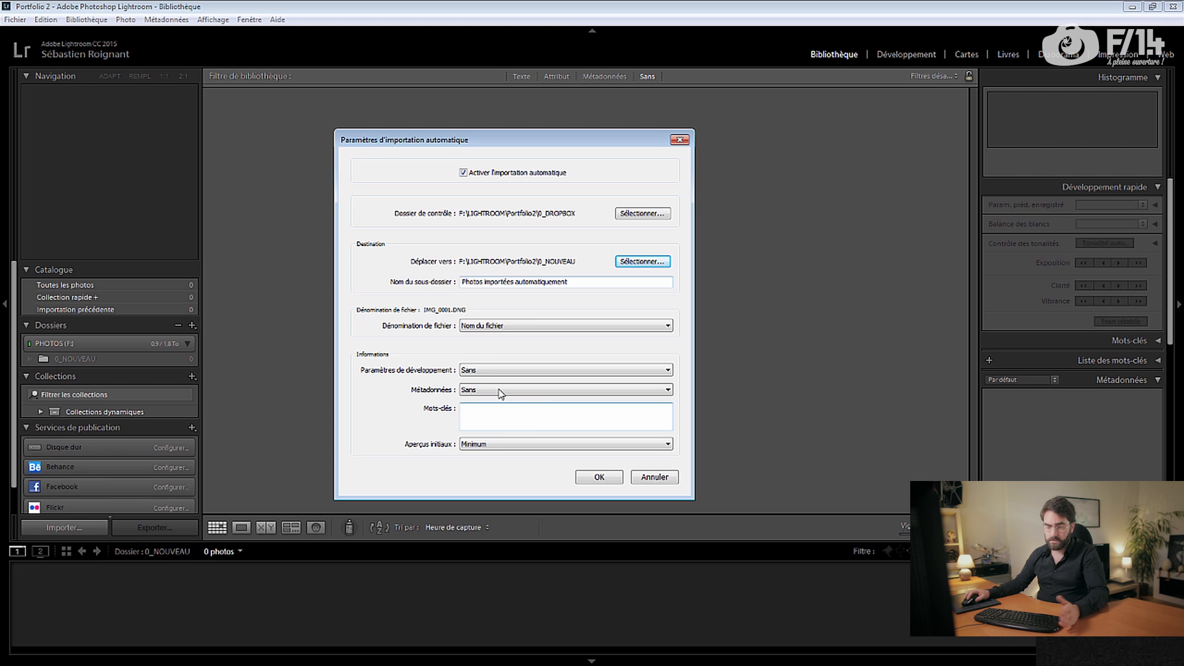
pyautogui.click(500, 444)
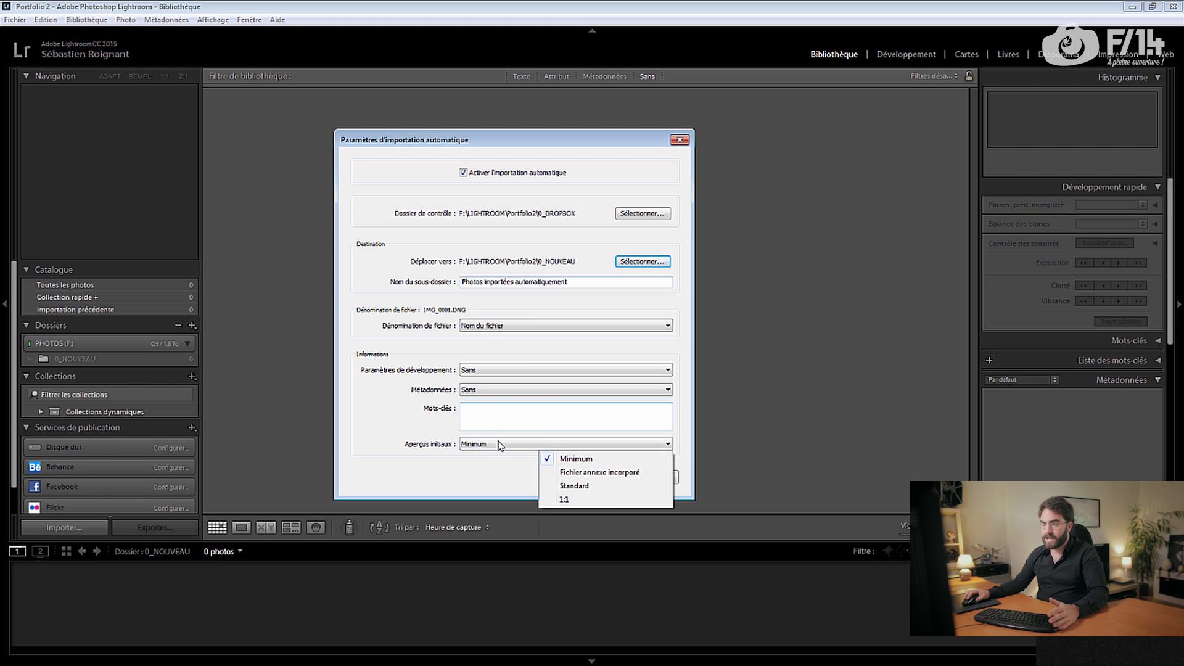
pyautogui.click(579, 500)
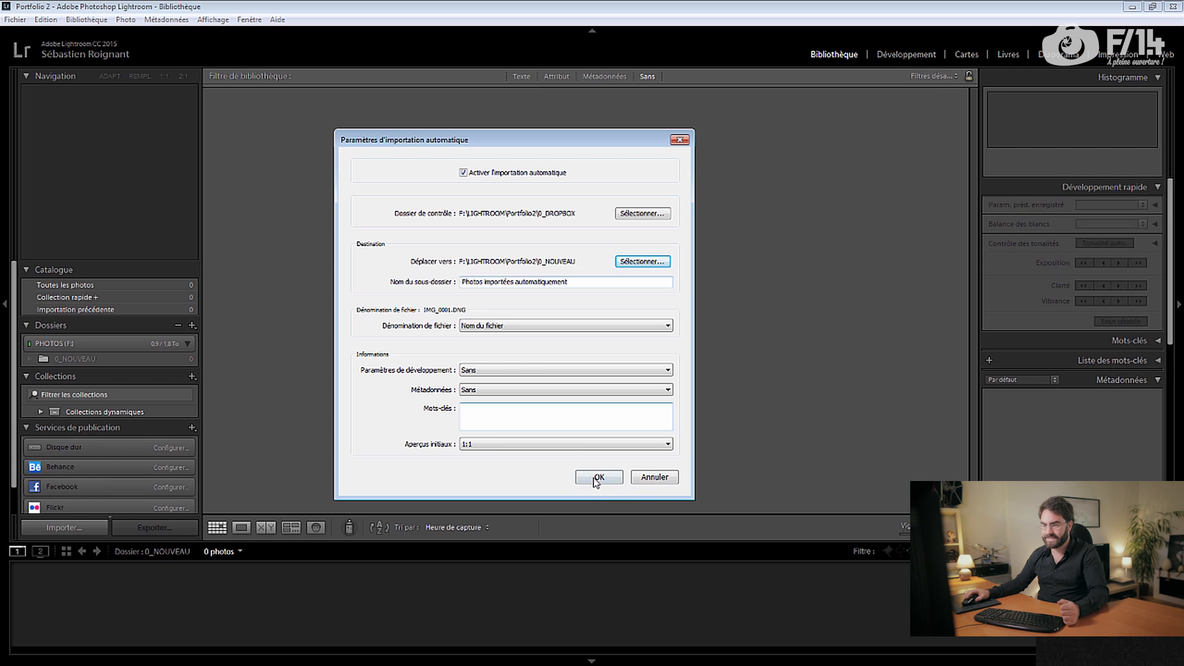
pyautogui.click(600, 479)
# - Check whether automatic import is activated for the catalogue
pyautogui.click(15, 19)
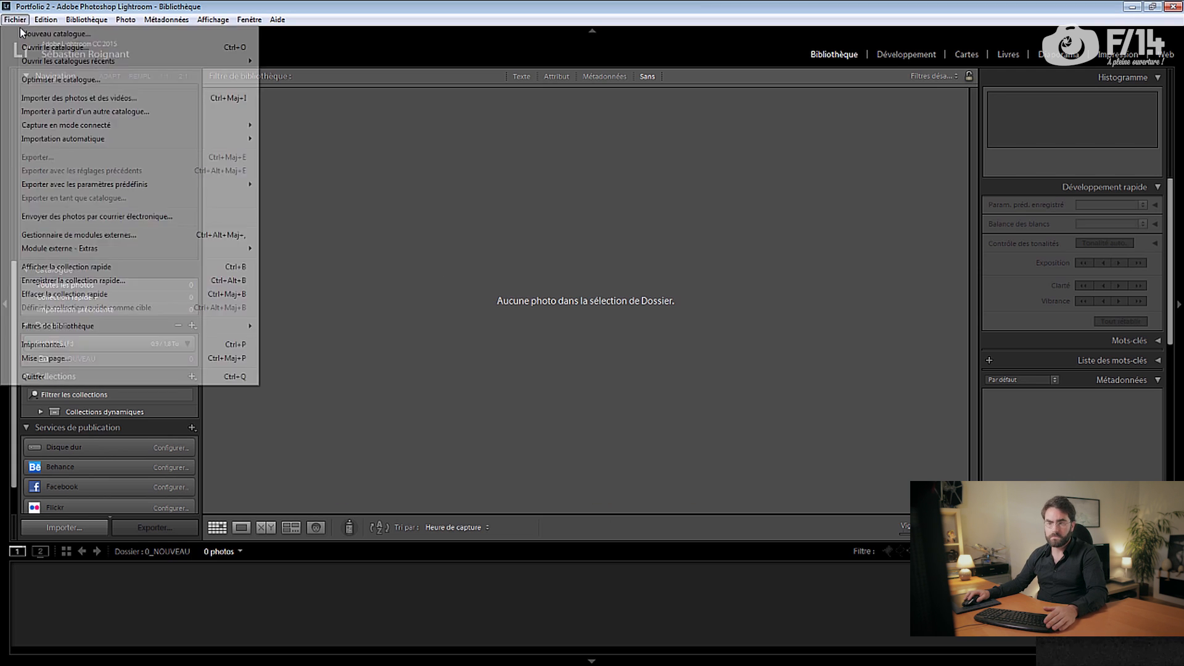
pyautogui.moveTo(250, 139)
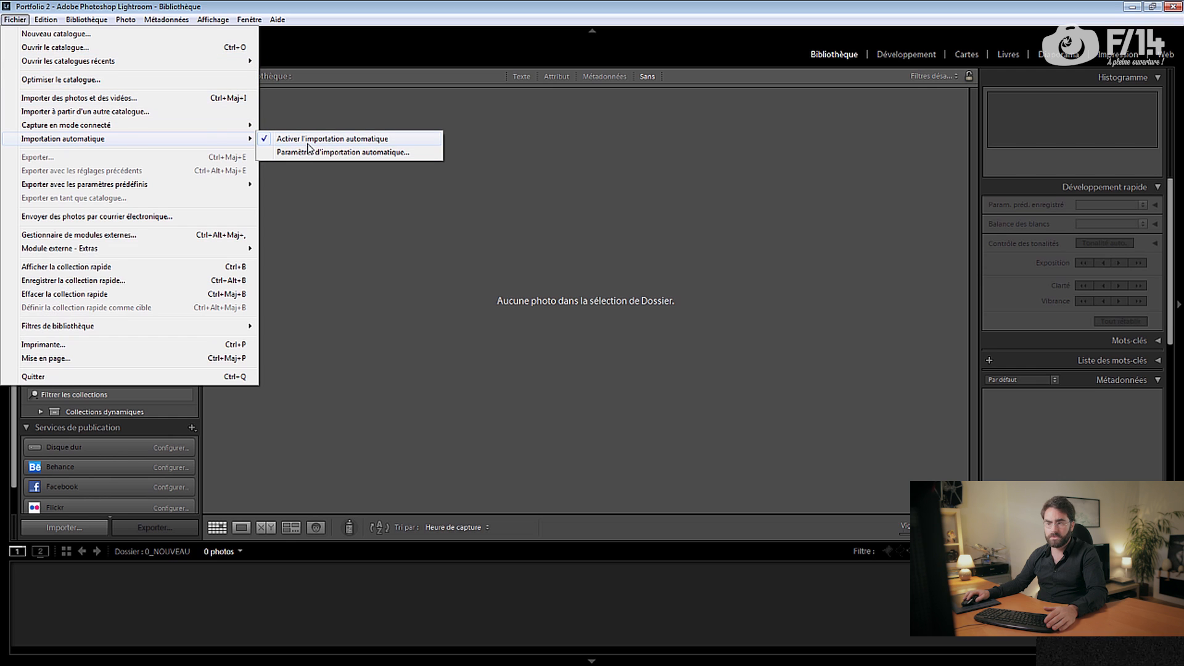
pyautogui.click(416, 265)
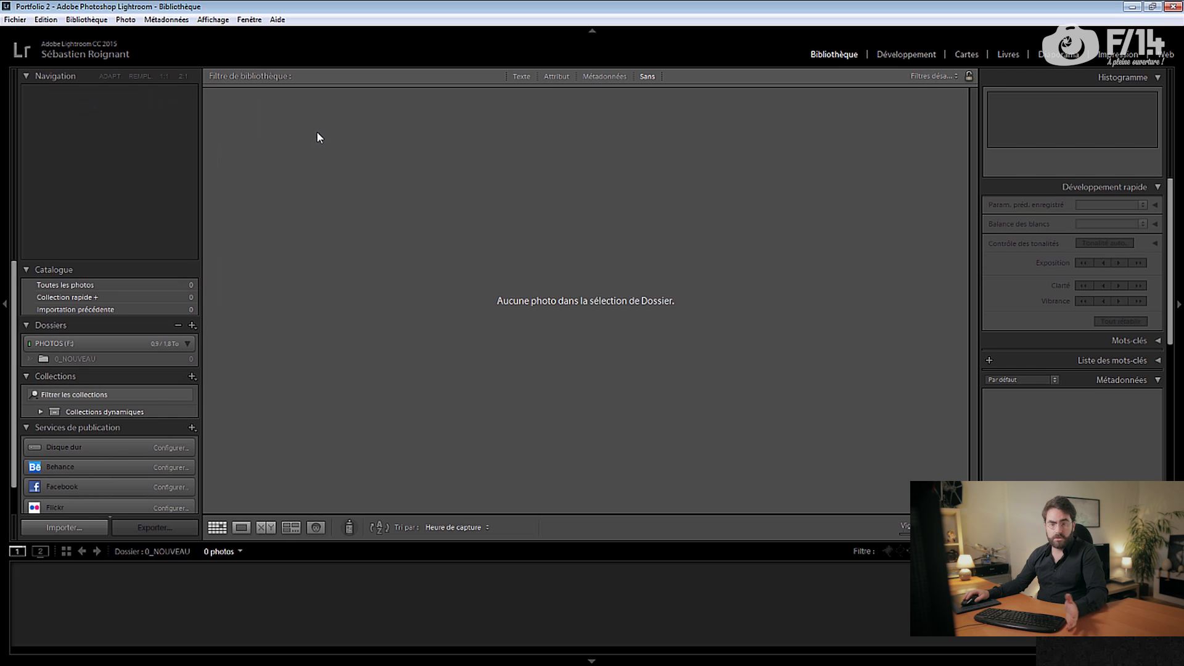
# - Open the recent catalogue 2015-08-06 - PERSO - Bretagne.lrcat
pyautogui.click(15, 19)
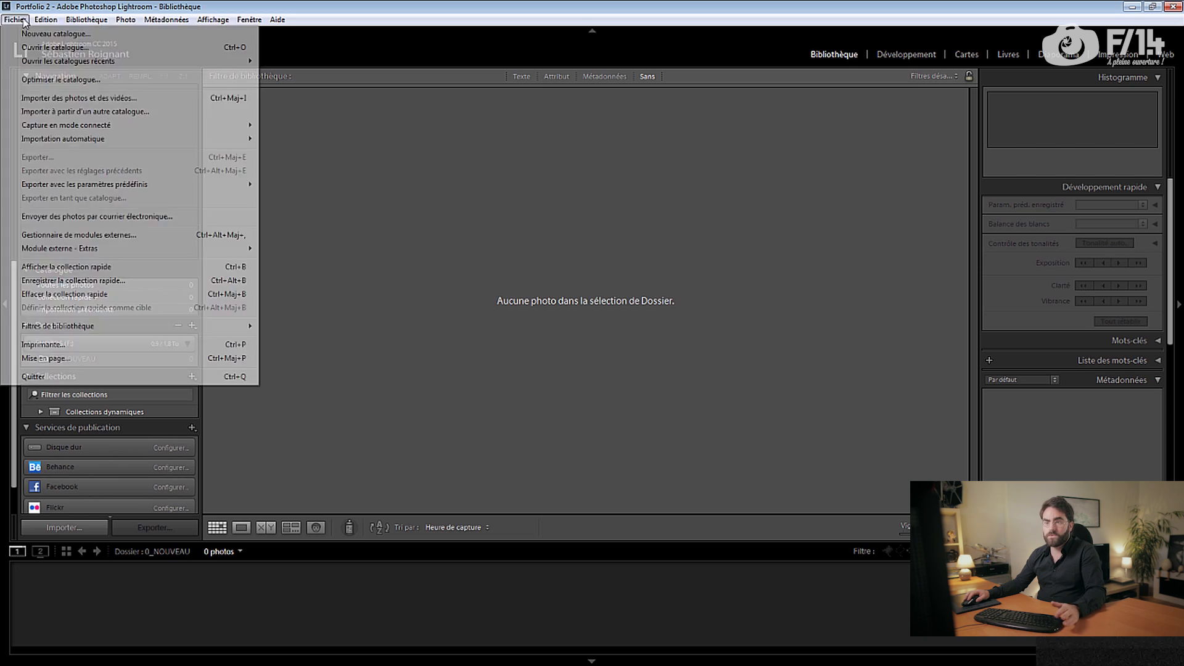
pyautogui.moveTo(66, 72)
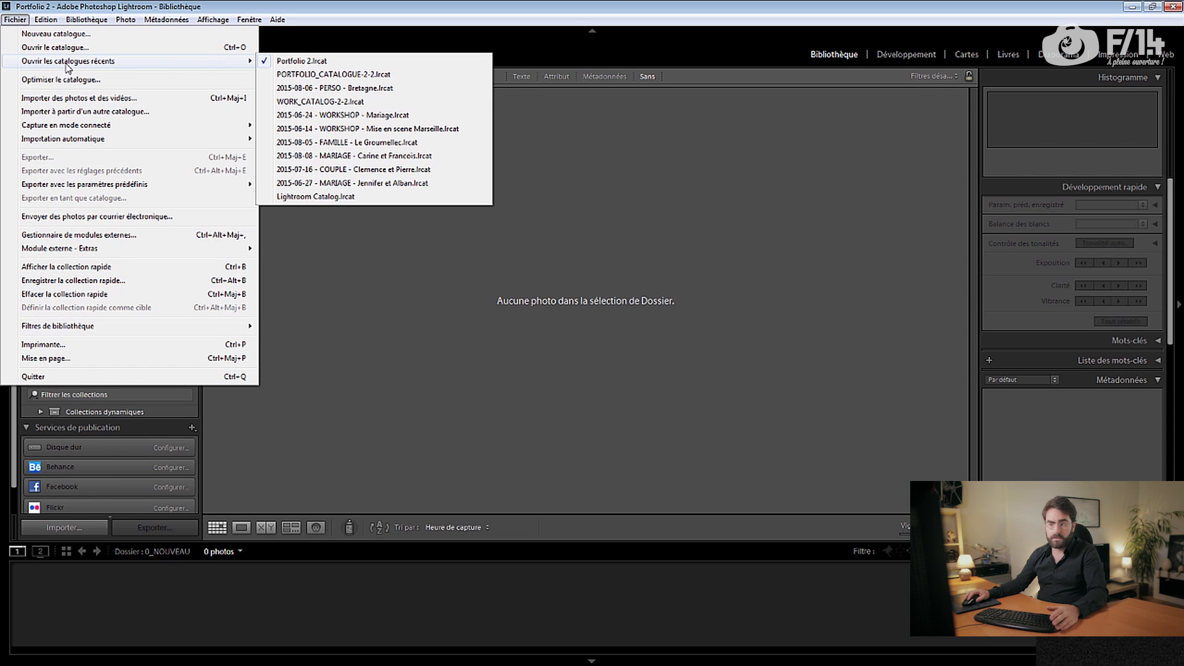
pyautogui.click(377, 89)
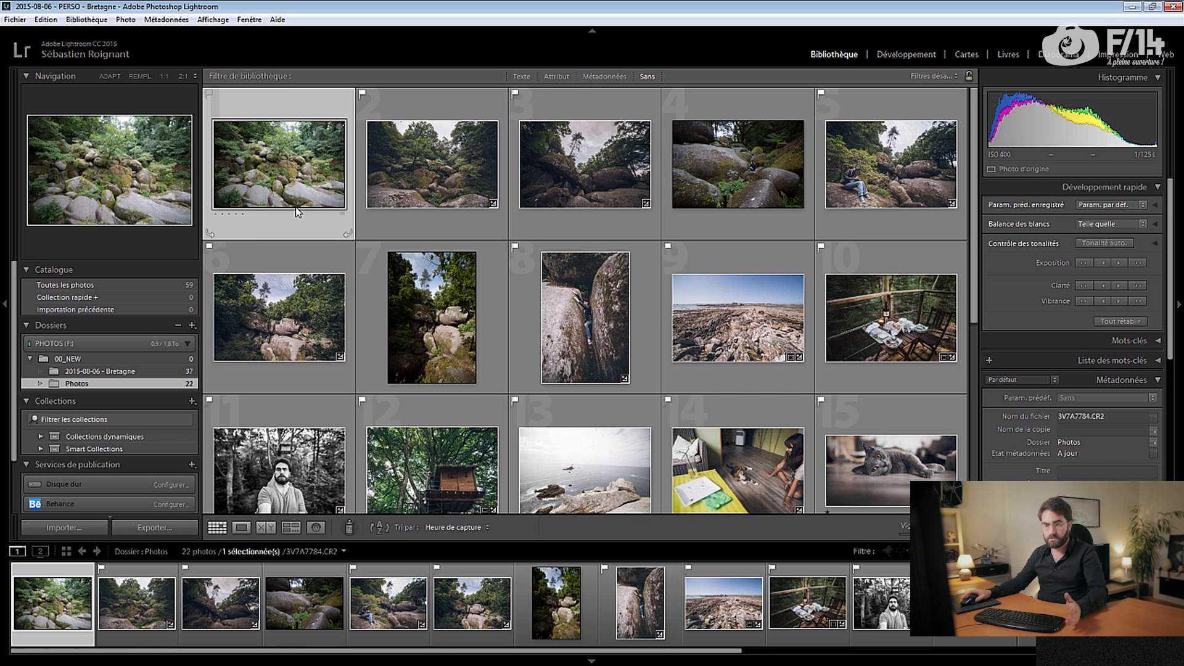
# - Open the export settings for the first forest photo in the Photos folder
pyautogui.rightClick(295, 189)
pyautogui.moveTo(389, 511)
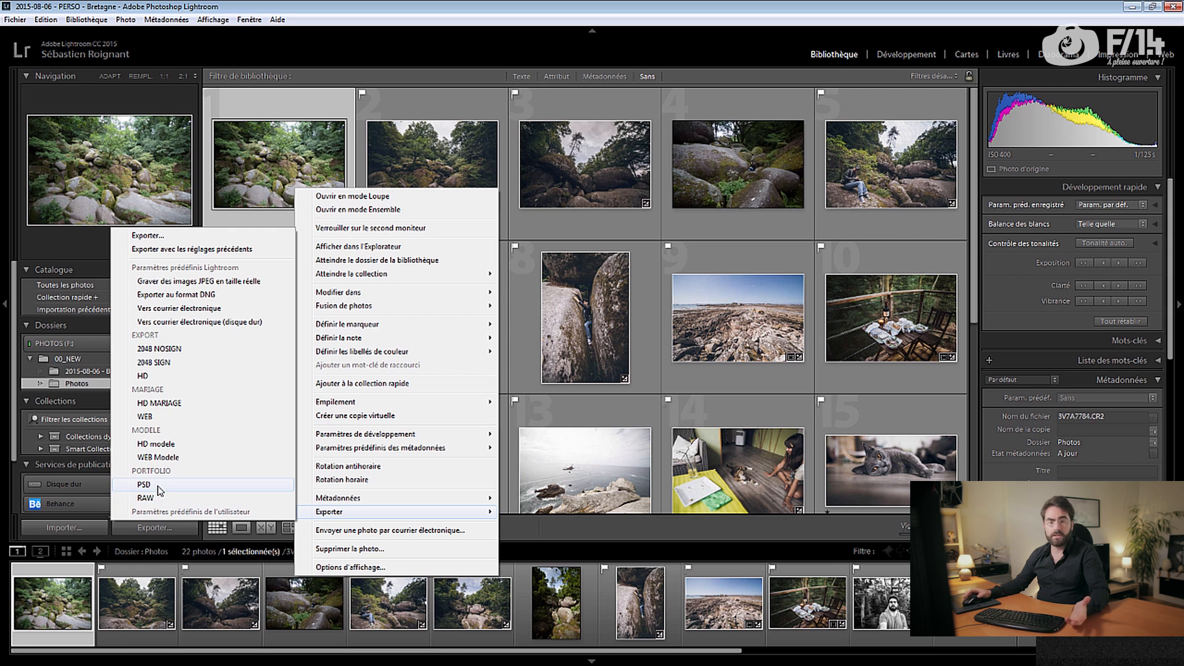
pyautogui.click(159, 485)
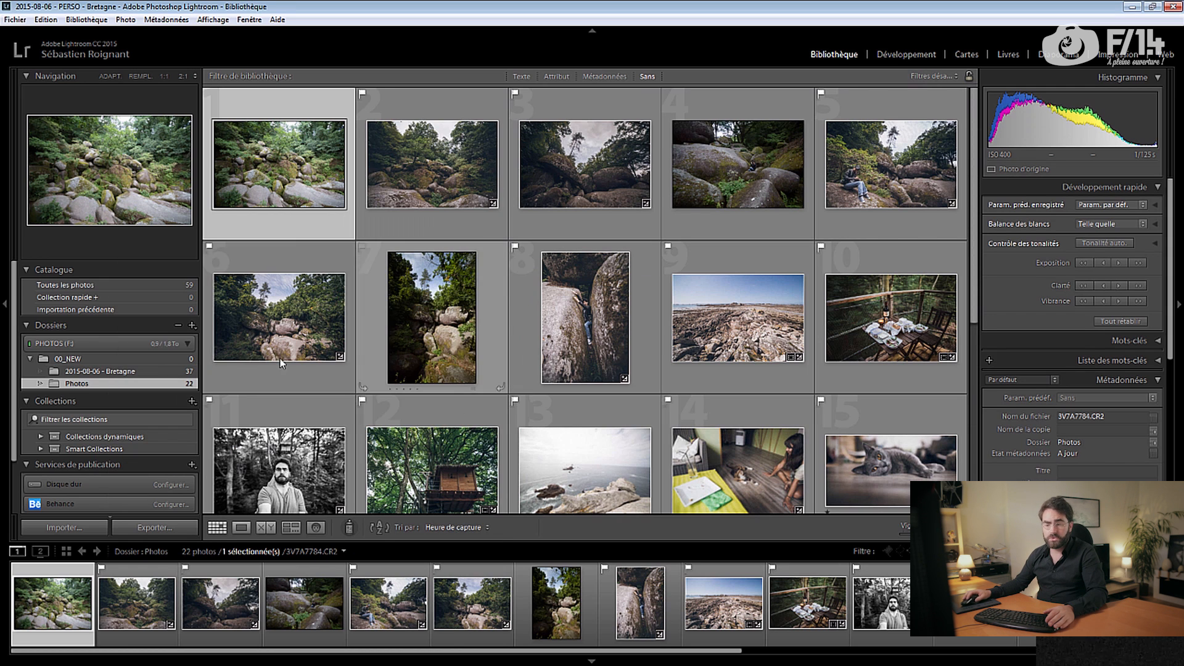
pyautogui.click(142, 528)
pyautogui.moveTo(577, 60); pyautogui.dragTo(387, 32)
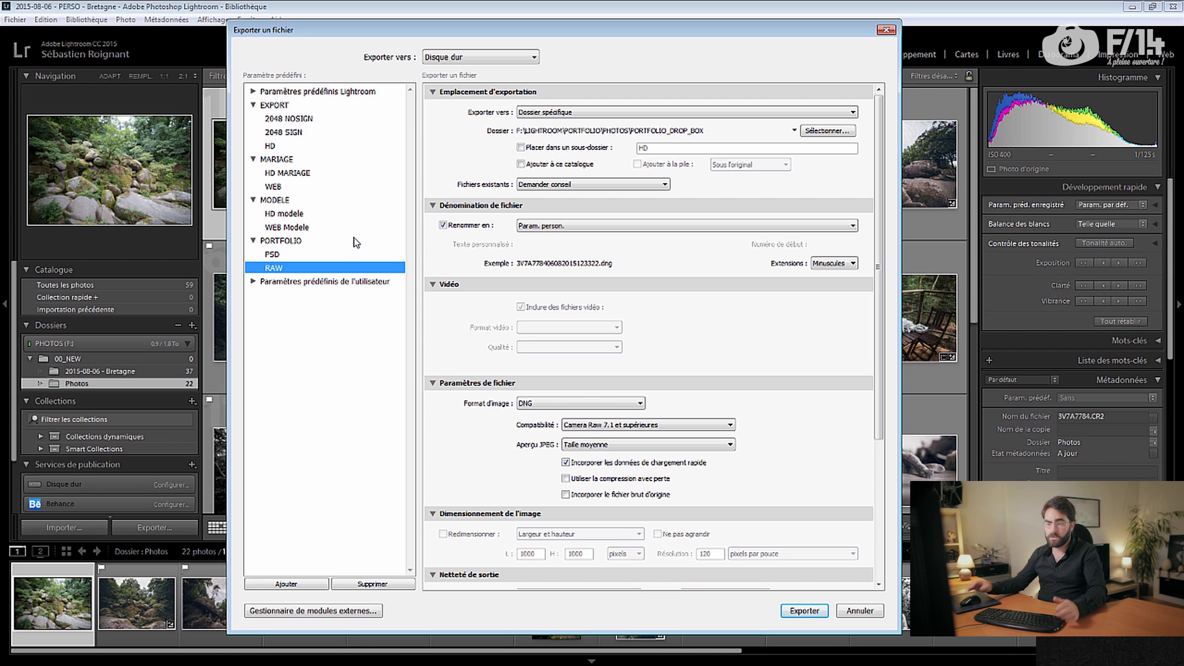
# - Set the export location to the specific folder F:\LIGHTROOM\Portfolio2\0_DROPBOX
pyautogui.click(558, 116)
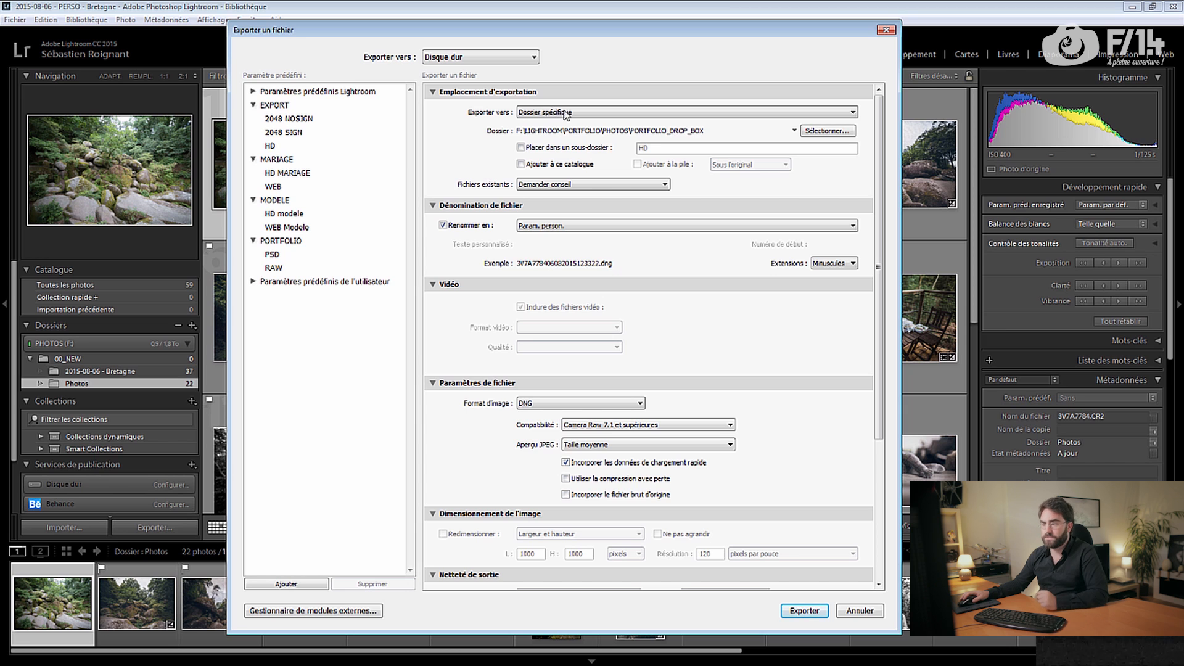
pyautogui.click(825, 130)
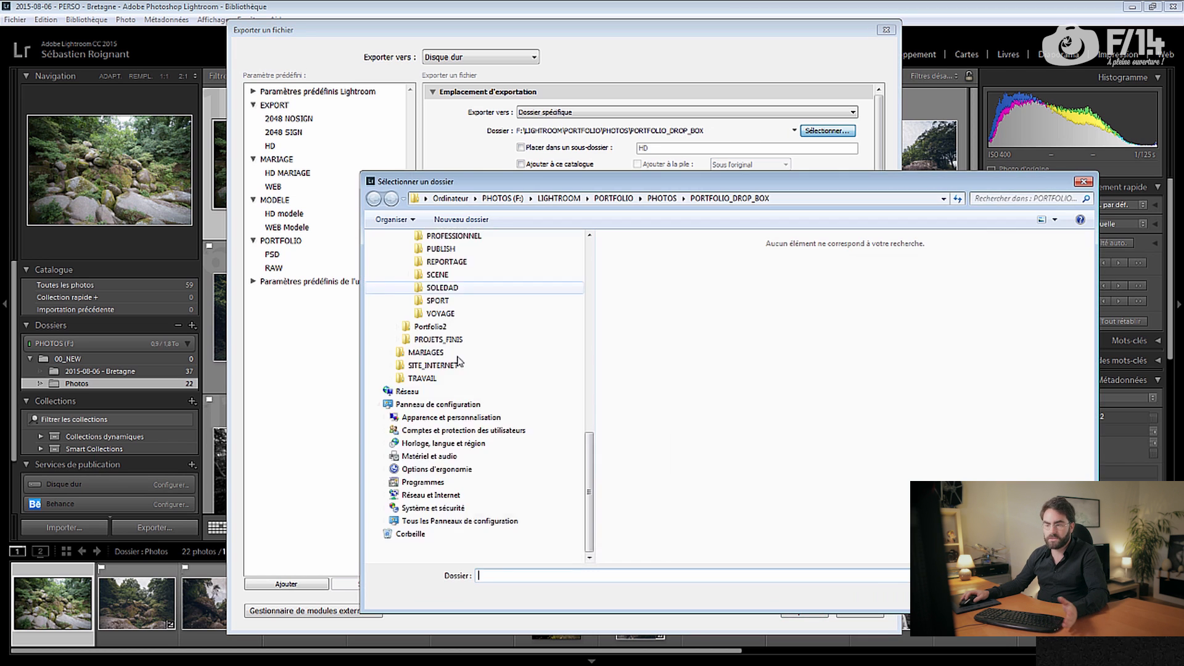
pyautogui.scroll(5, 459, 361)
pyautogui.click(397, 404)
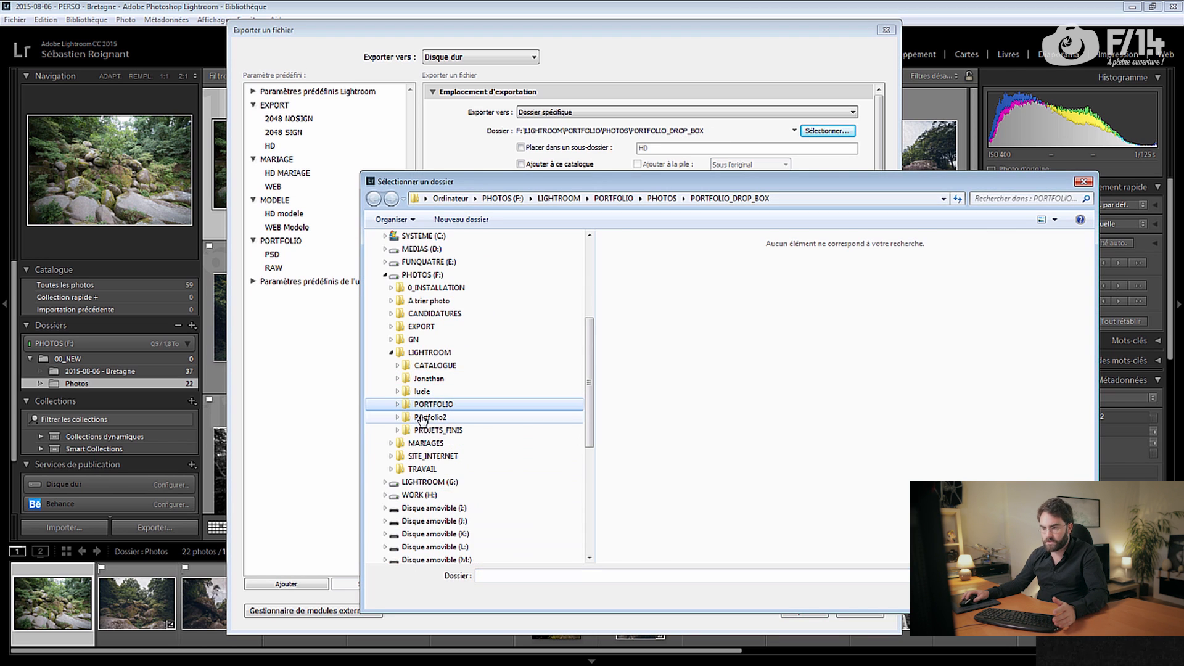
pyautogui.click(420, 417)
pyautogui.doubleClick(646, 259)
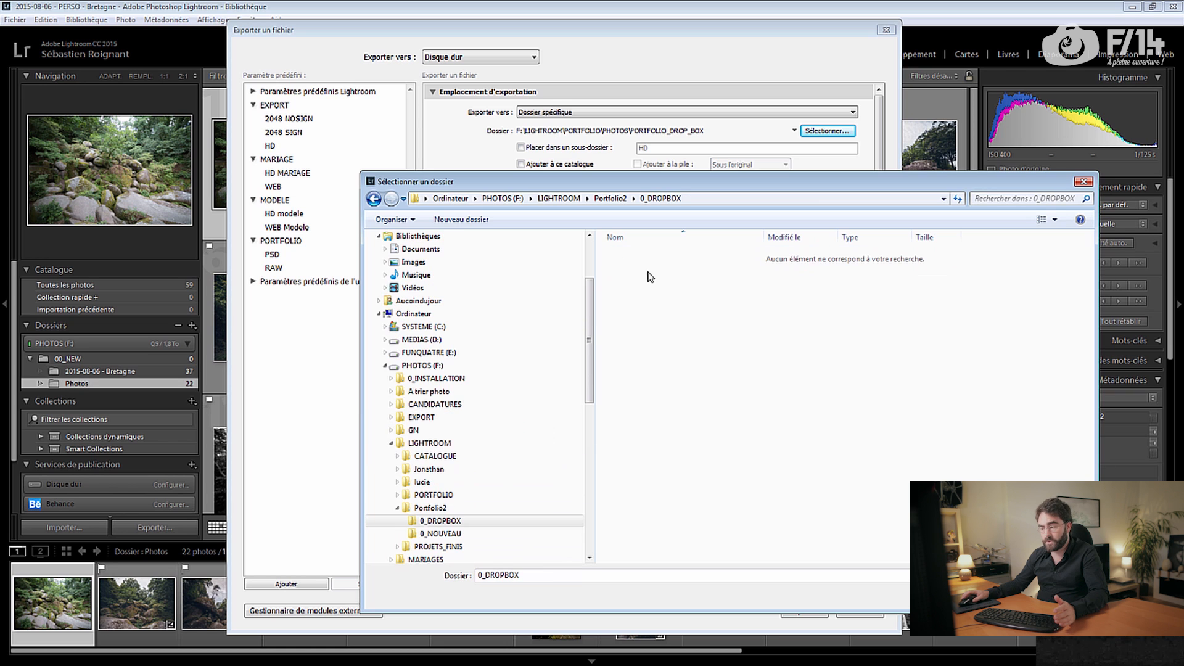
pyautogui.press('Return')
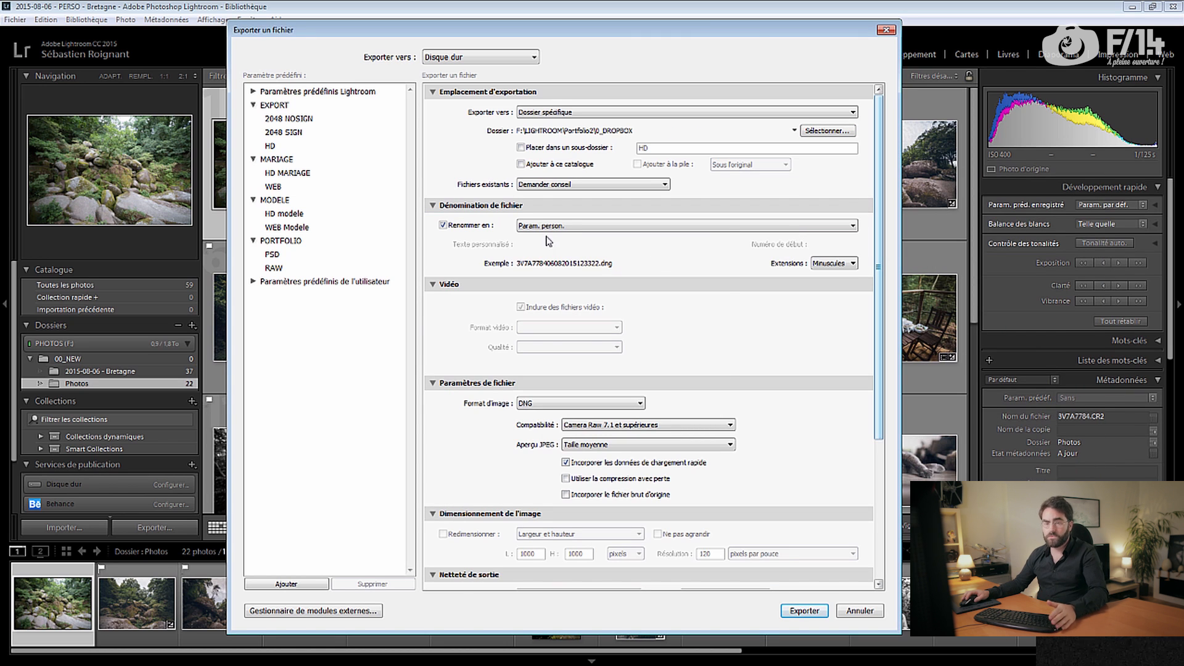
# - Edit the export file naming template so it consists of the file name followed by Date (JJMMAAAA)
pyautogui.click(558, 225)
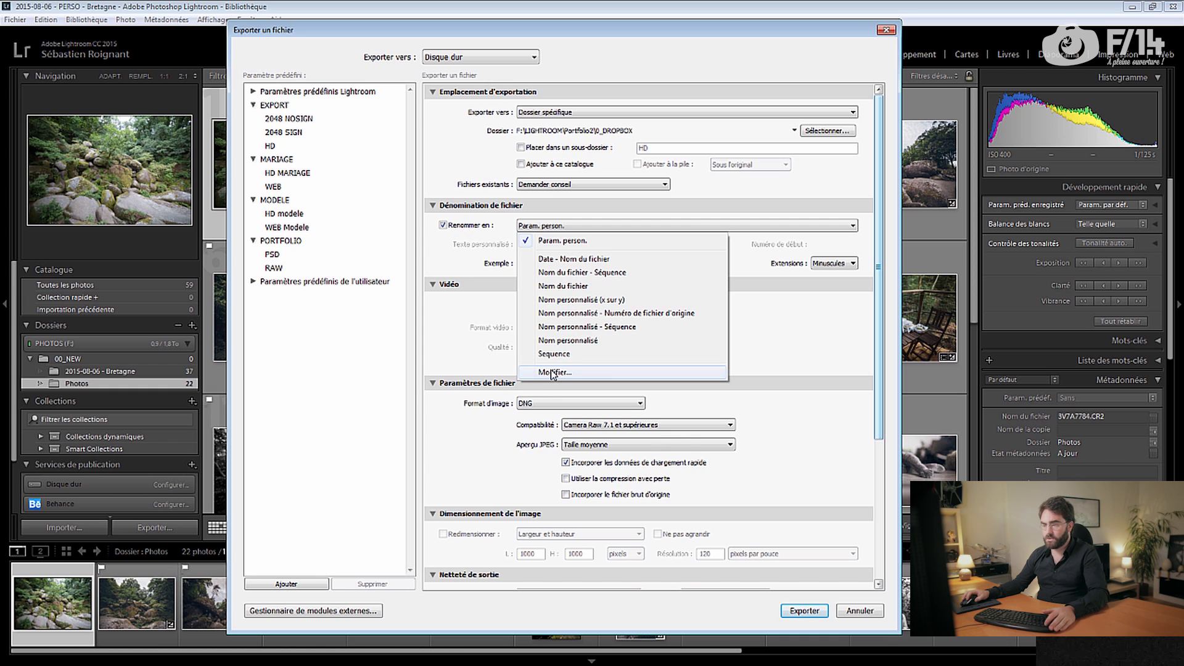
pyautogui.click(552, 372)
pyautogui.moveTo(709, 215); pyautogui.dragTo(522, 214)
pyautogui.press('BackSpace')
pyautogui.press('BackSpace')
pyautogui.click(679, 270)
pyautogui.click(560, 345)
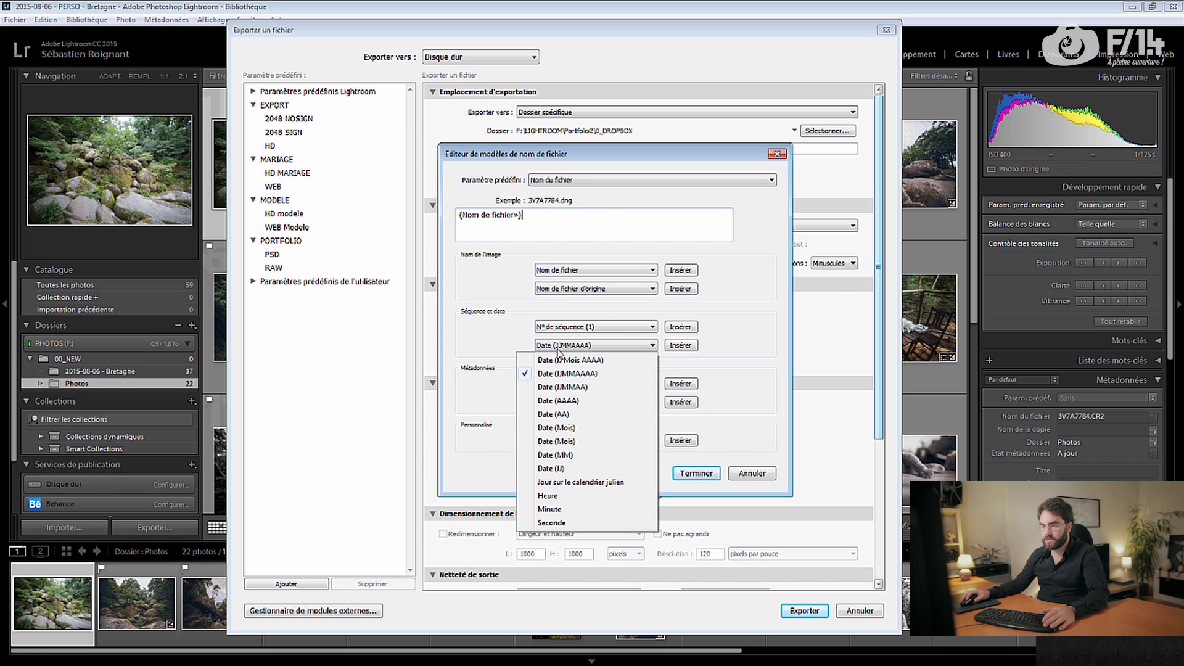
pyautogui.click(586, 347)
pyautogui.click(679, 347)
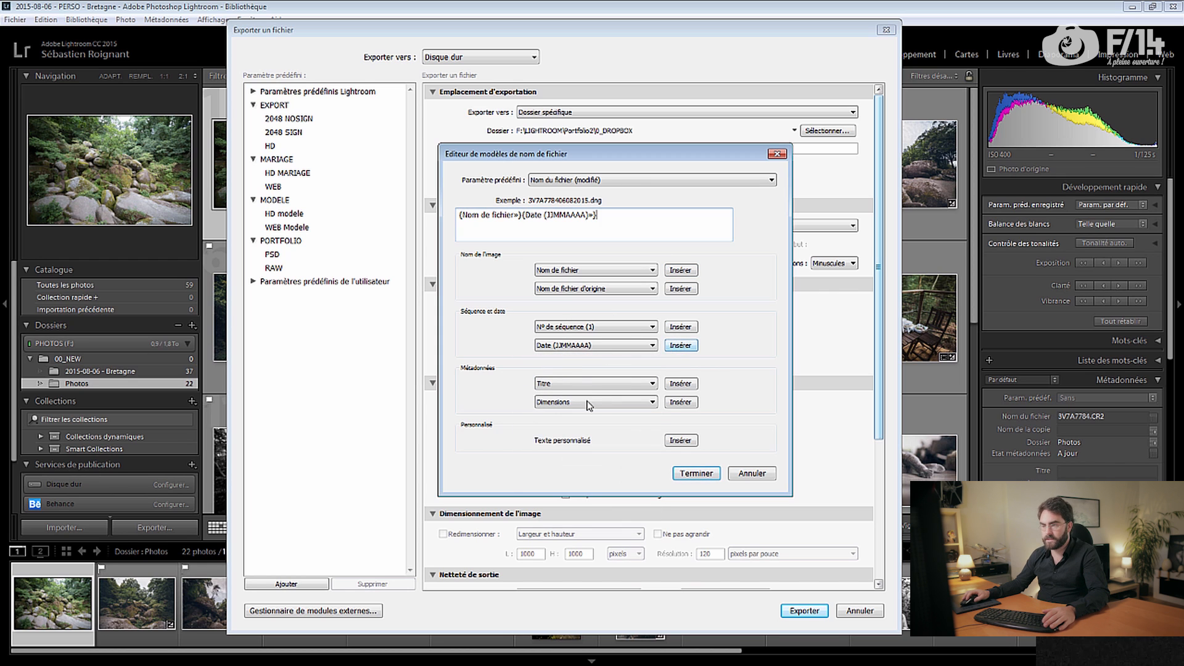
# - Add the Heure, Minute and Seconde tokens to the end of the file naming template
pyautogui.click(579, 350)
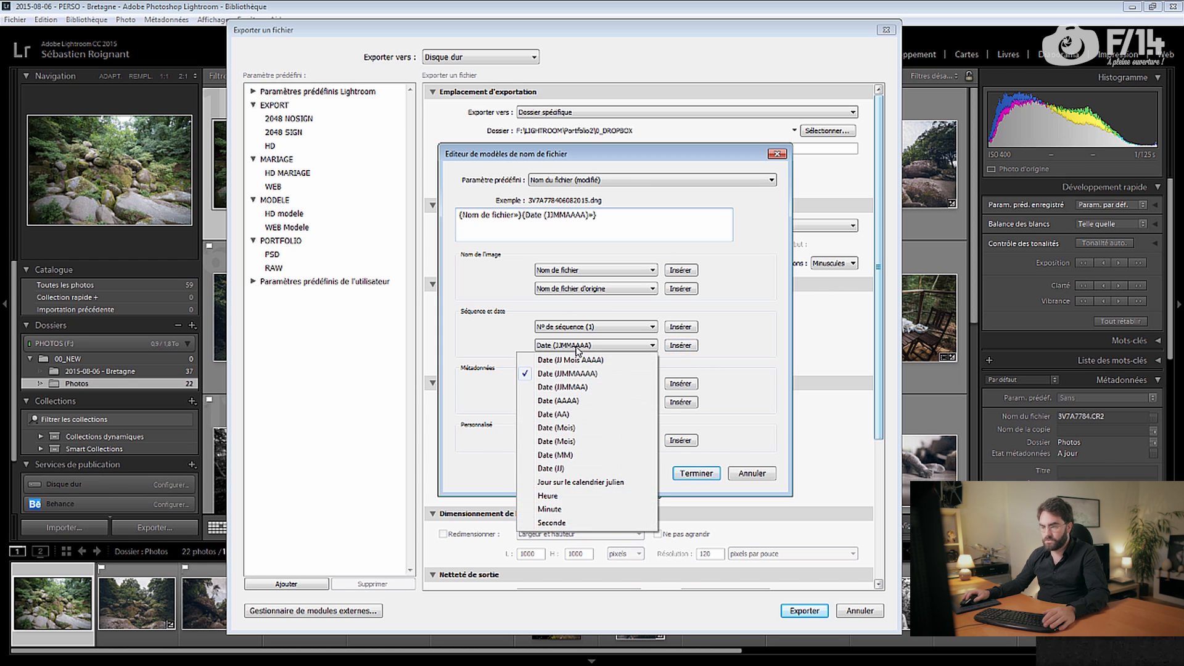
pyautogui.click(558, 500)
pyautogui.click(580, 345)
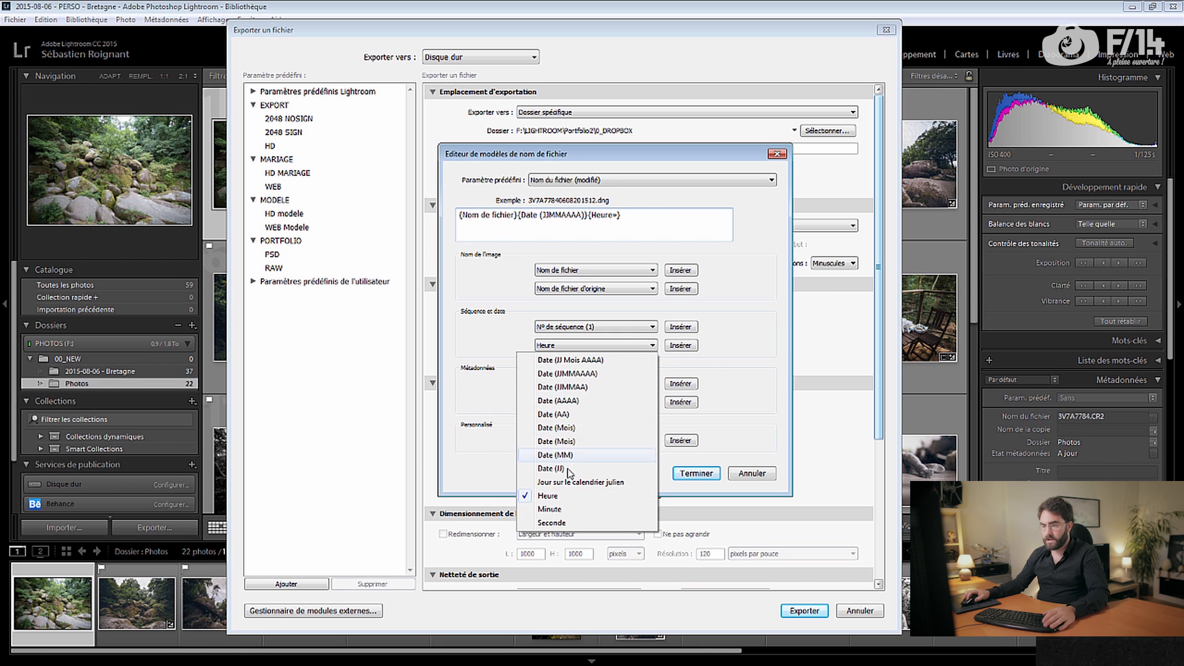
pyautogui.click(558, 509)
pyautogui.click(573, 349)
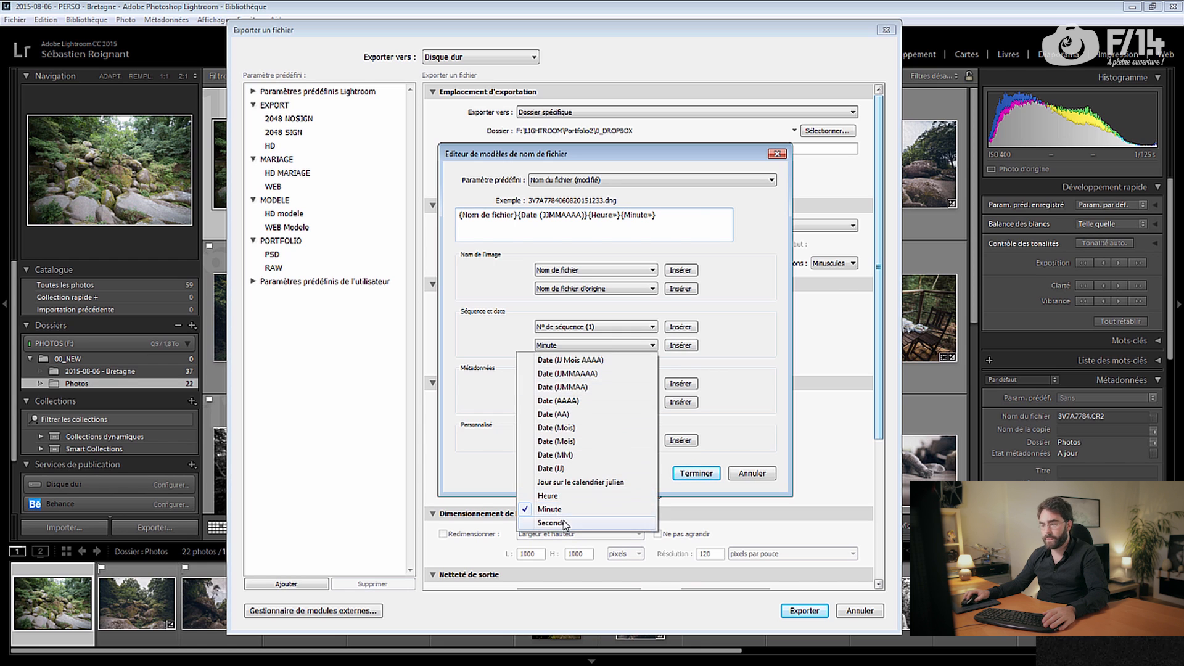
pyautogui.click(561, 517)
# - Save the naming template as a new preset called "nommage portfolio" and apply it to the export
pyautogui.click(608, 182)
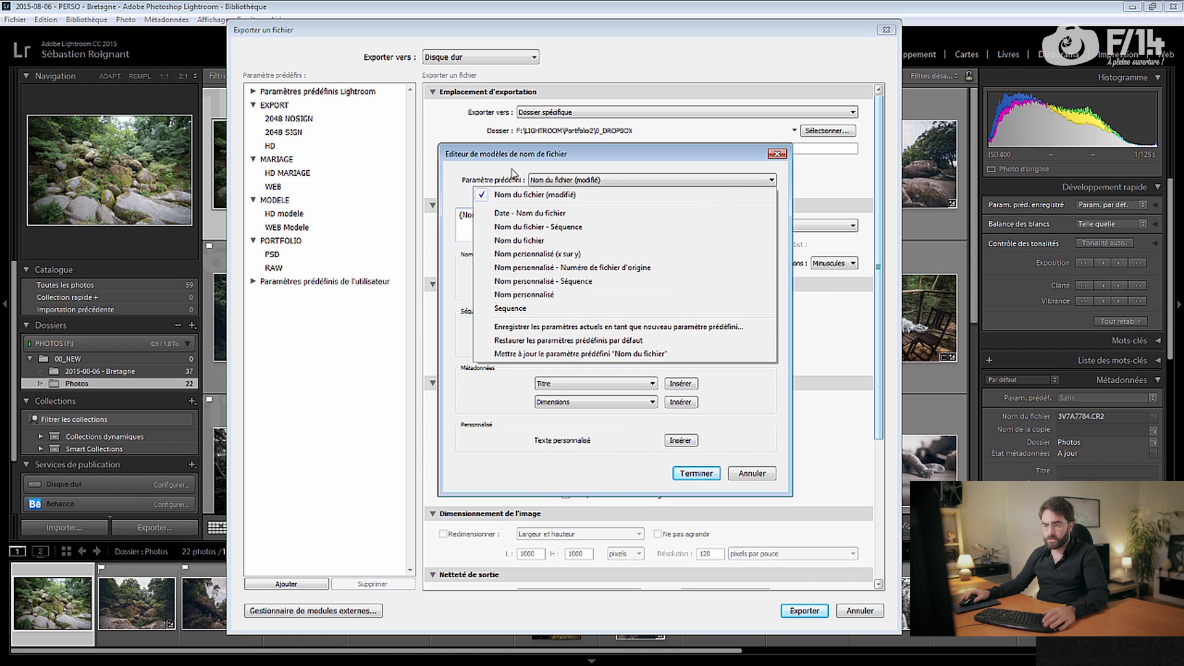
pyautogui.click(524, 327)
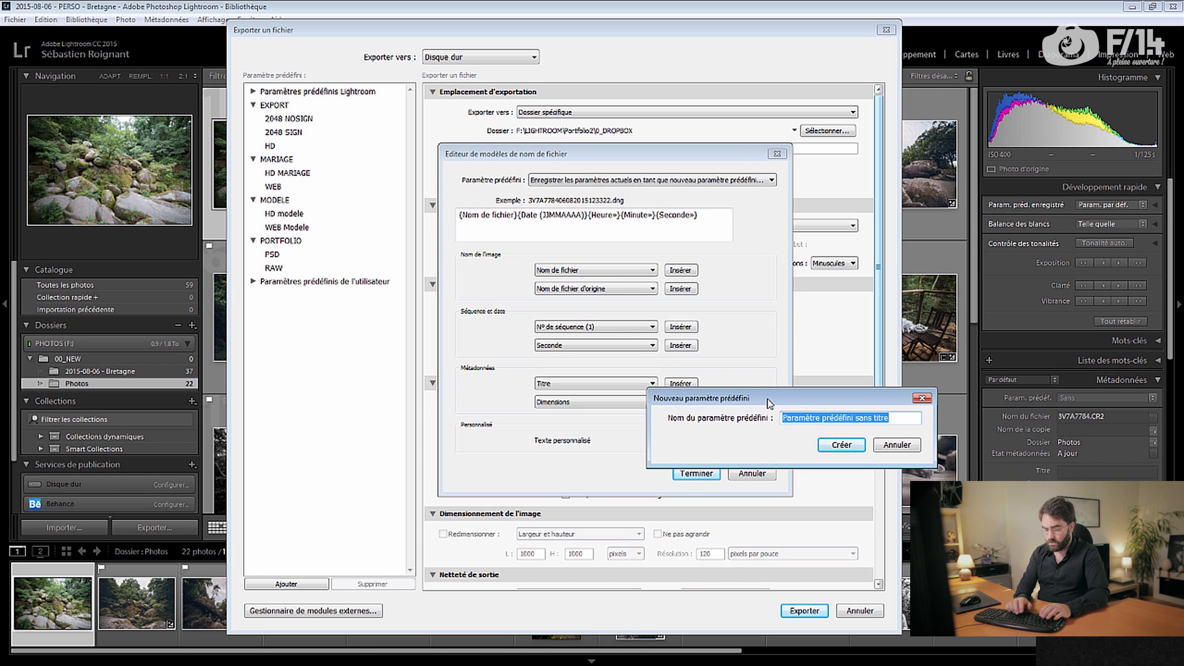
pyautogui.write('nommage p')
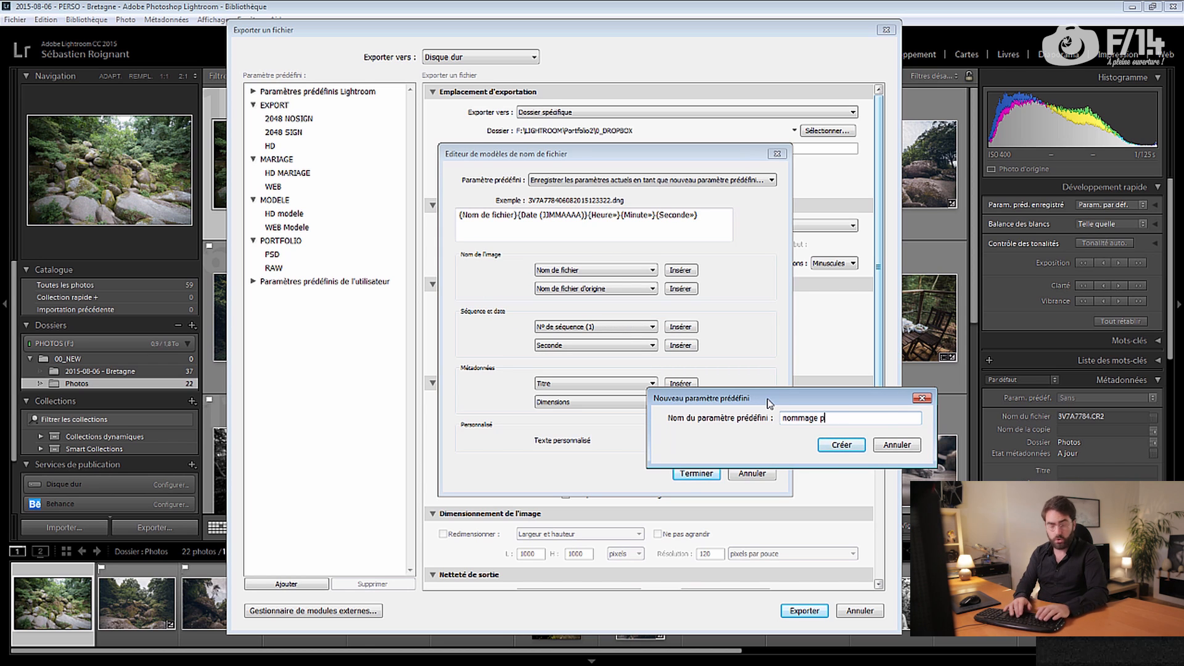
pyautogui.write('ortfolio')
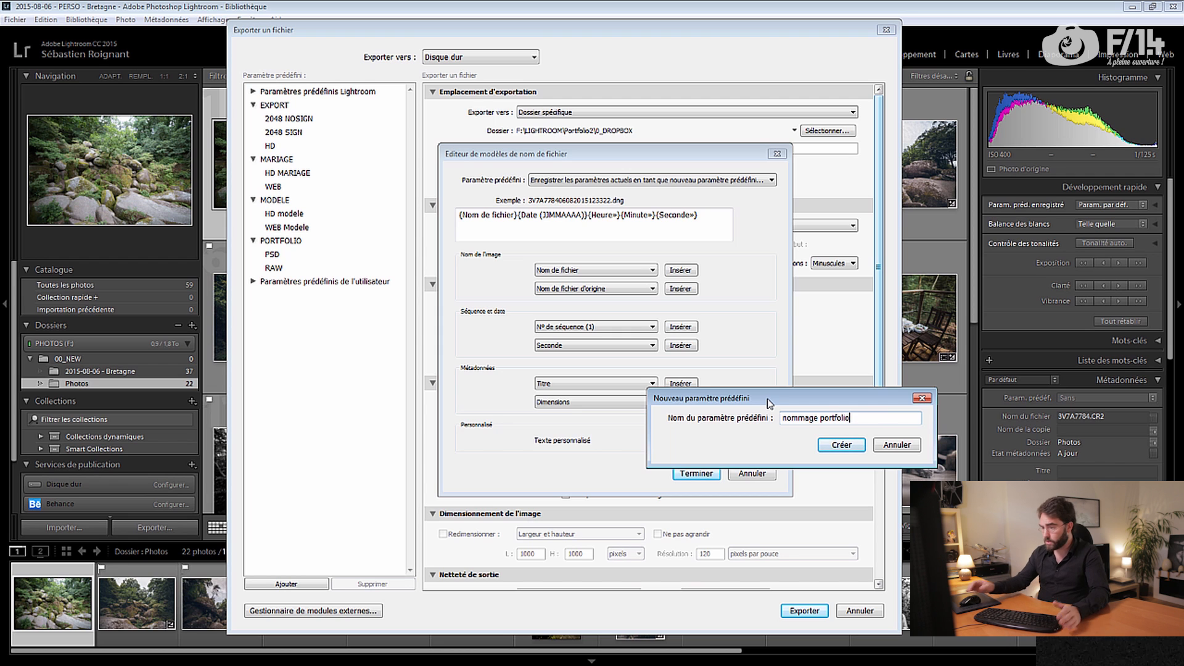
pyautogui.click(859, 445)
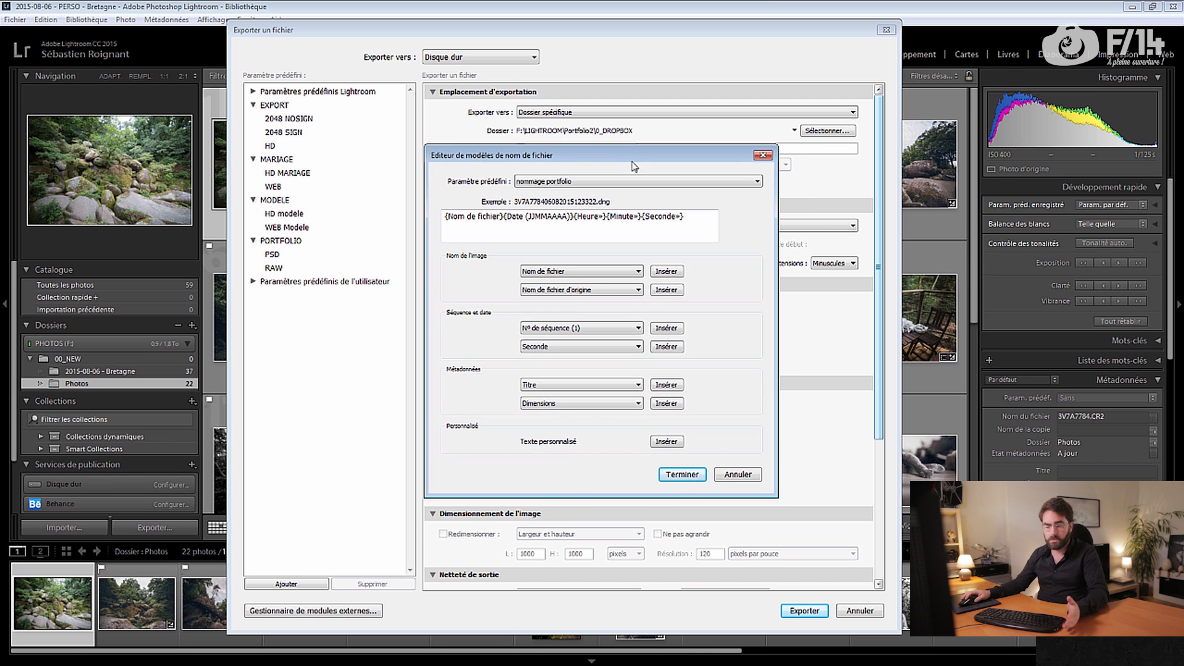
pyautogui.click(690, 473)
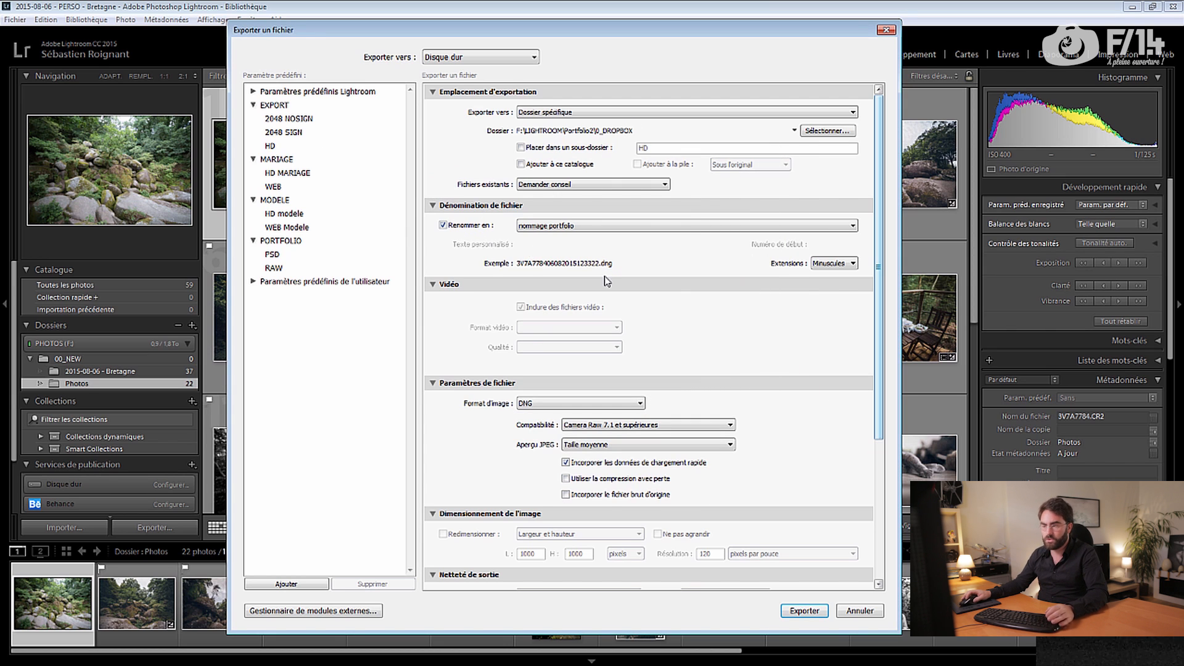
# - Set the export image format to DNG
pyautogui.scroll(-4, 879, 339)
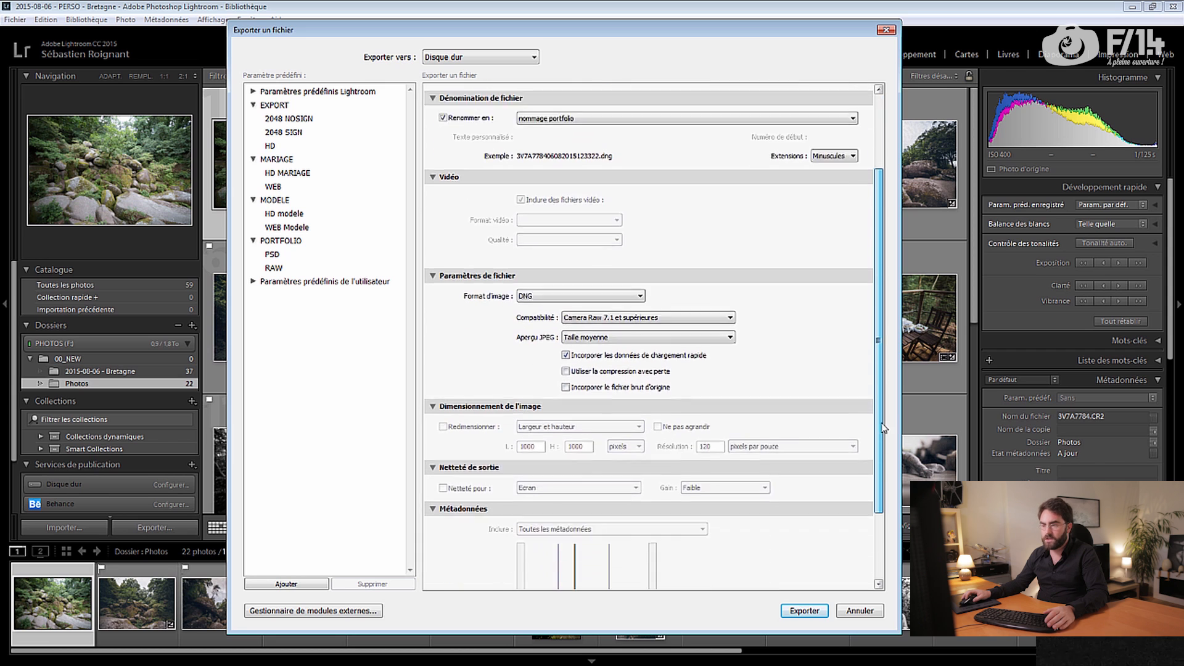
pyautogui.click(530, 252)
pyautogui.click(543, 308)
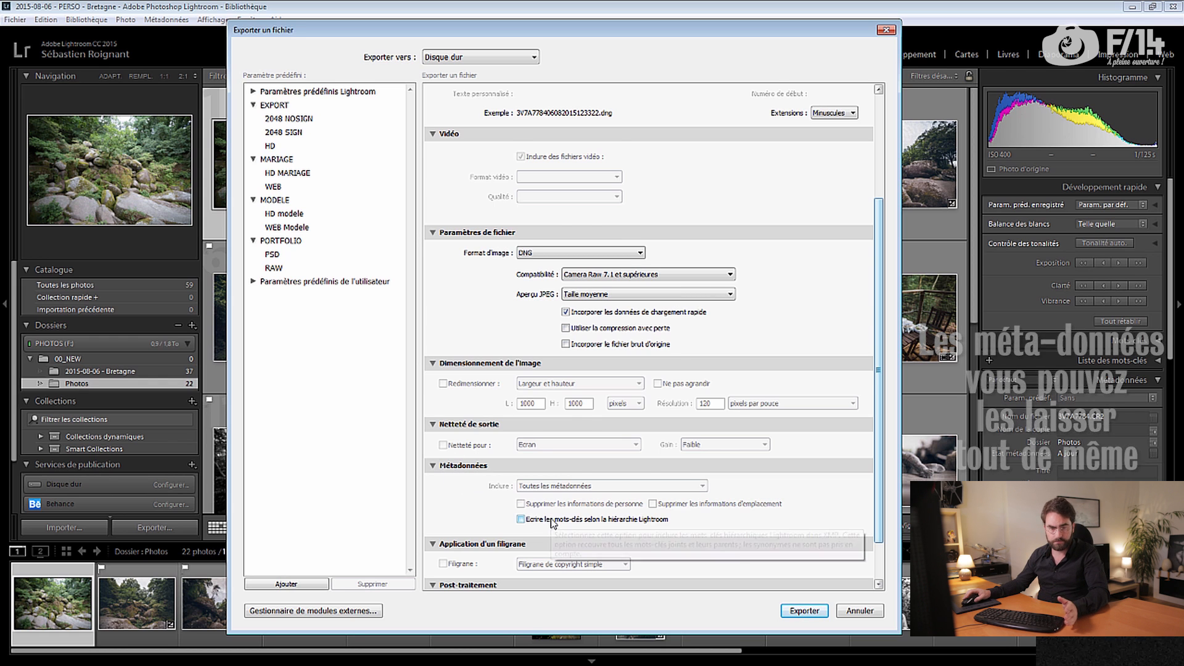
# - Save the export settings as a new preset named "DNG portfolio" in the PORTFOLIO preset folder
pyautogui.scroll(-2, 548, 518)
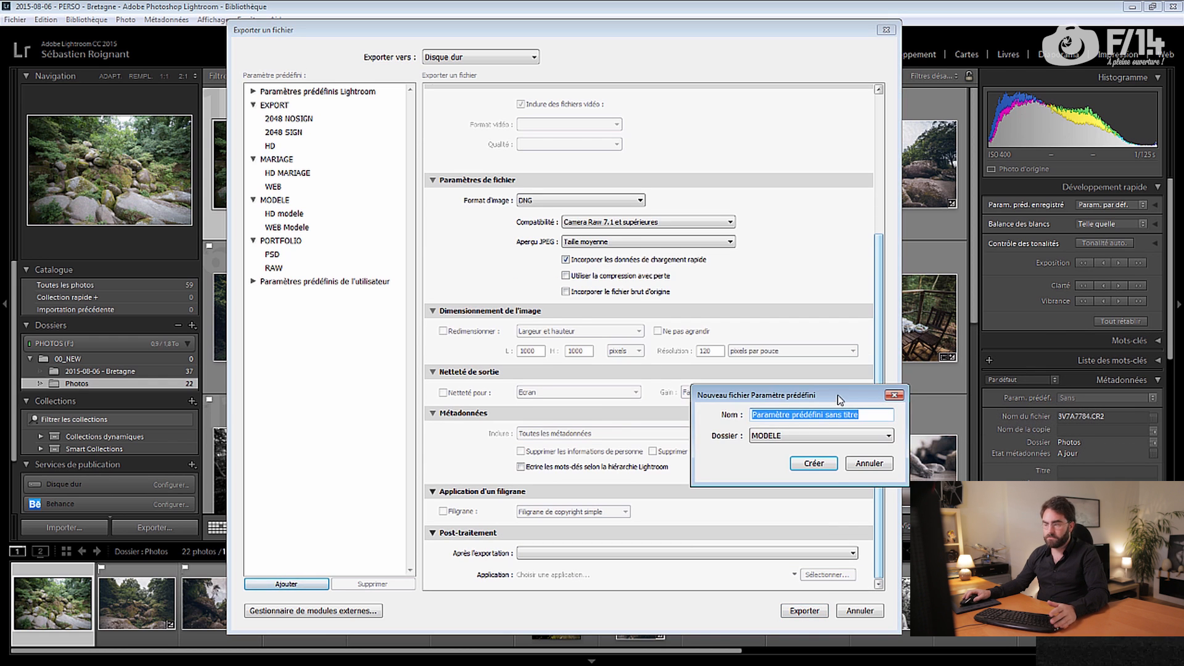
pyautogui.moveTo(837, 394); pyautogui.dragTo(547, 308)
pyautogui.click(531, 350)
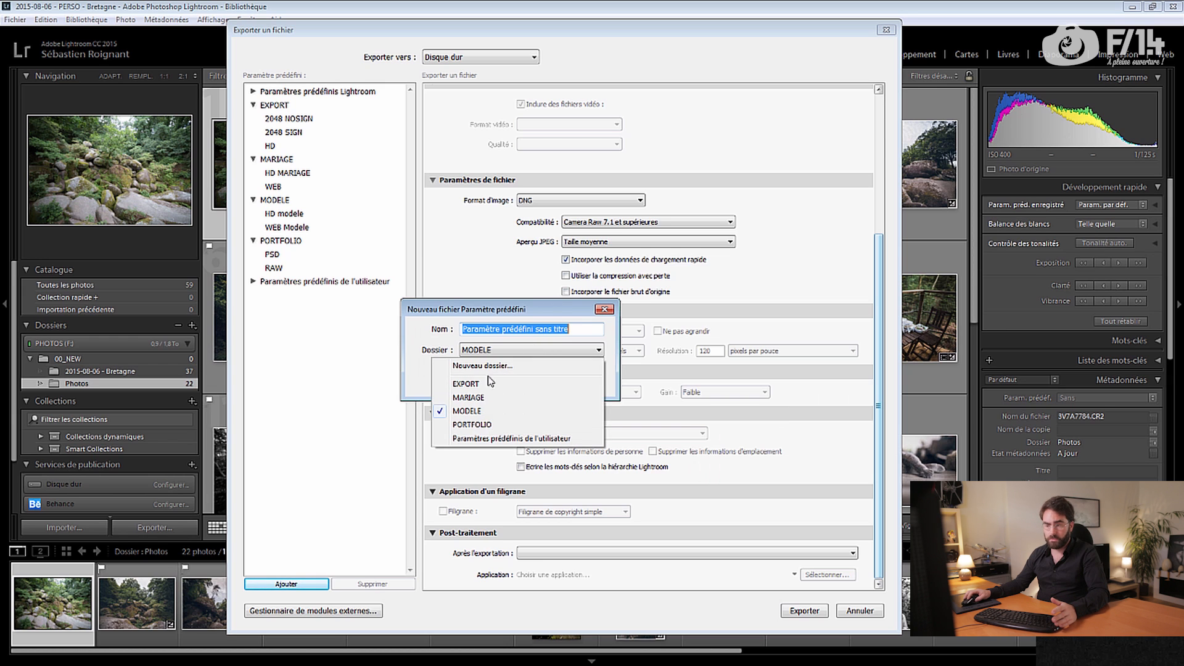
pyautogui.click(475, 425)
pyautogui.click(499, 331)
pyautogui.hotkey('ctrl', 'a')
pyautogui.write('DNG ')
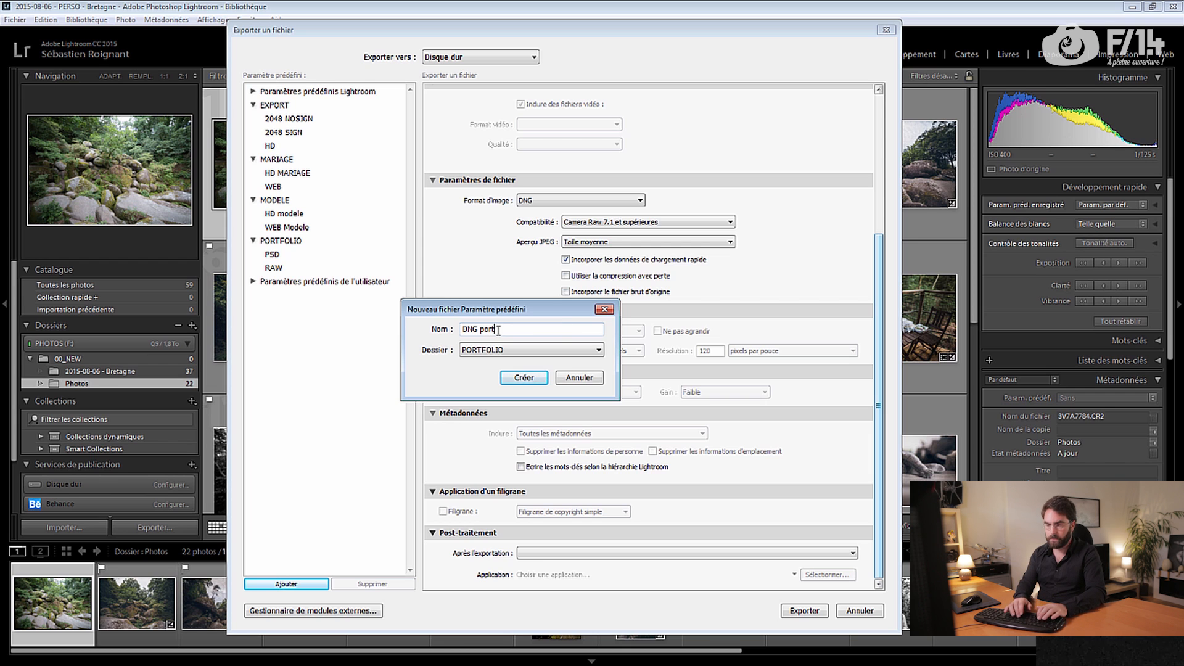
pyautogui.write('portfolio')
pyautogui.press('Return')
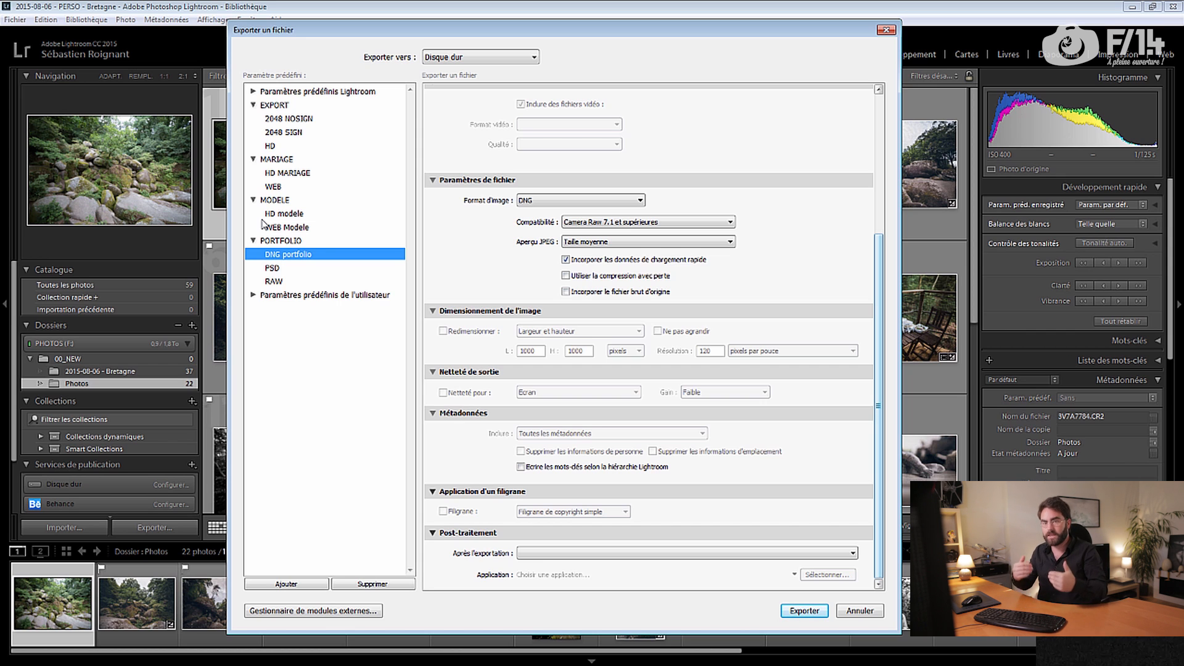
# - Review the image format options of the PSD preset, keep Original, and close the export settings without exporting
pyautogui.click(348, 268)
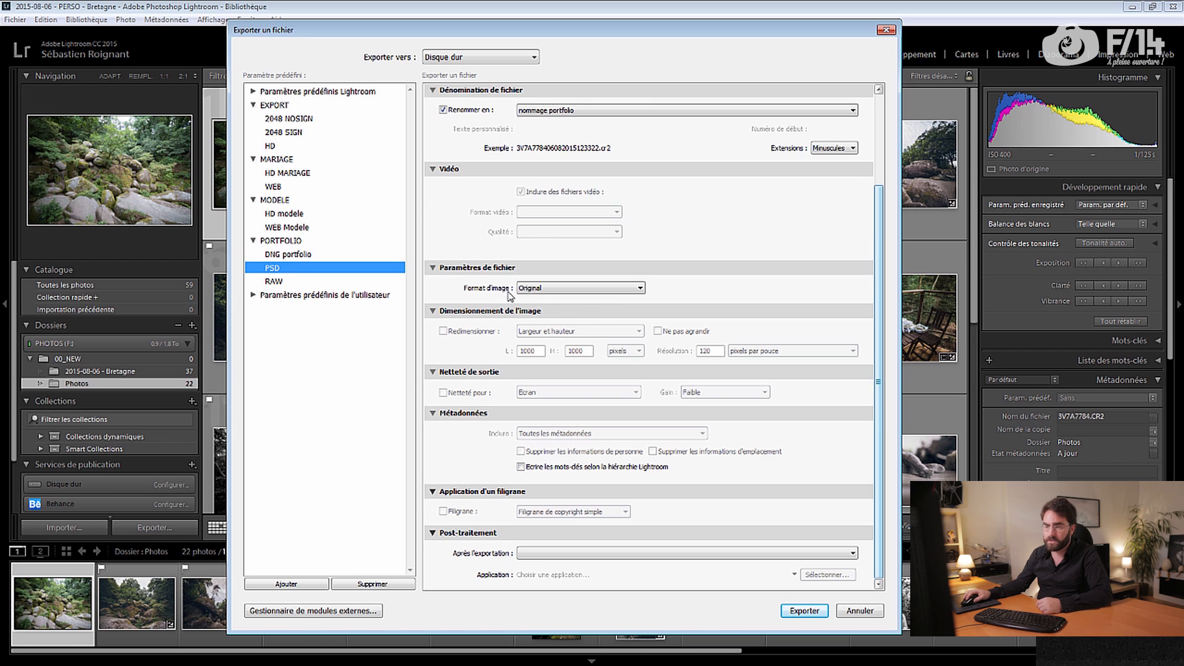
pyautogui.click(534, 289)
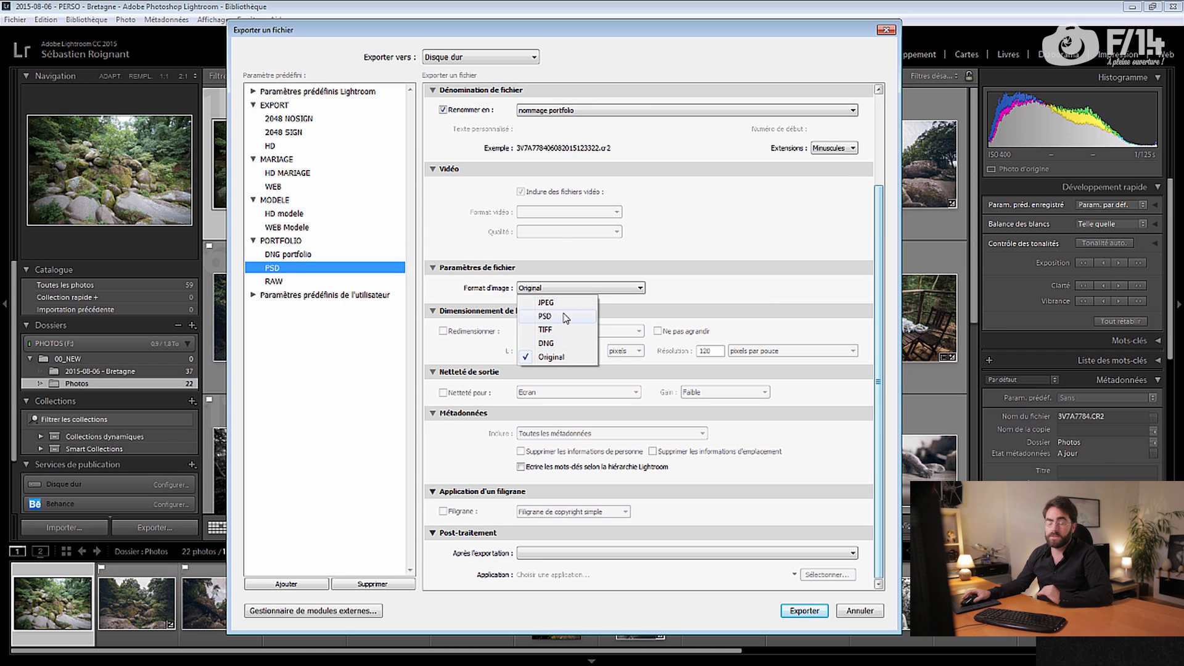
pyautogui.click(546, 357)
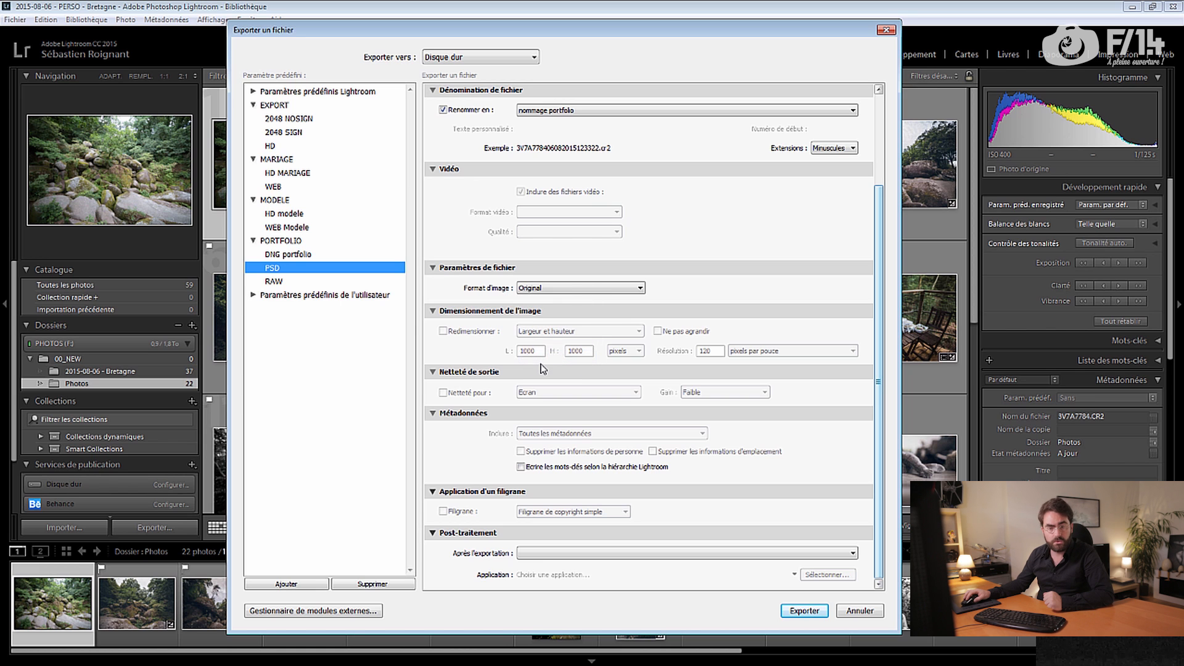
pyautogui.click(859, 611)
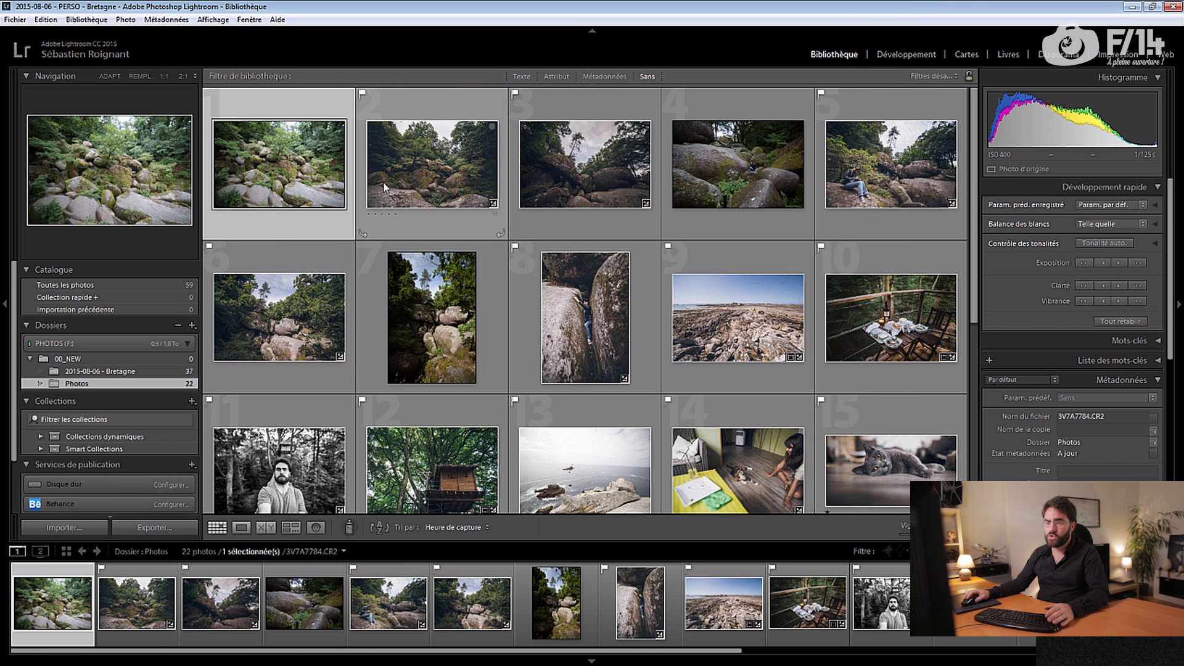
# - Select four photos together: the second forest rock photo, the rocky beach, the tree house and the lying grey cat
pyautogui.click(396, 184)
pyautogui.keyDown('ctrl'); pyautogui.click(770, 343); pyautogui.keyUp('ctrl')
pyautogui.scroll(-1, 770, 345)
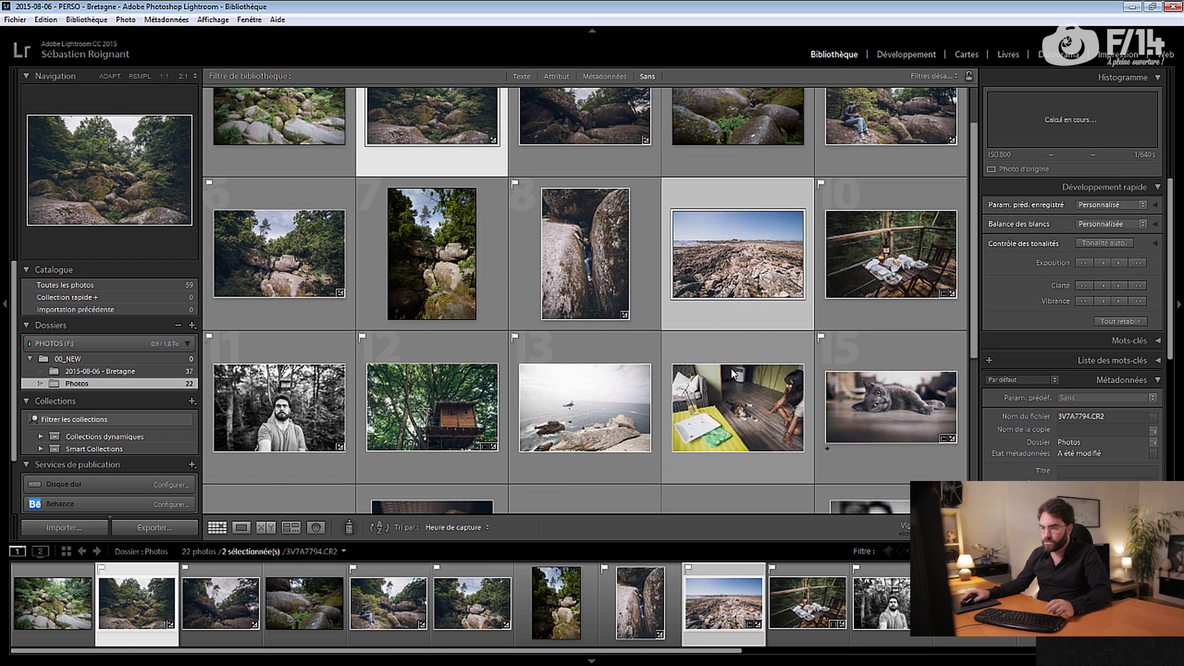
pyautogui.keyDown('ctrl'); pyautogui.click(454, 416); pyautogui.keyUp('ctrl')
pyautogui.scroll(-5, 454, 416)
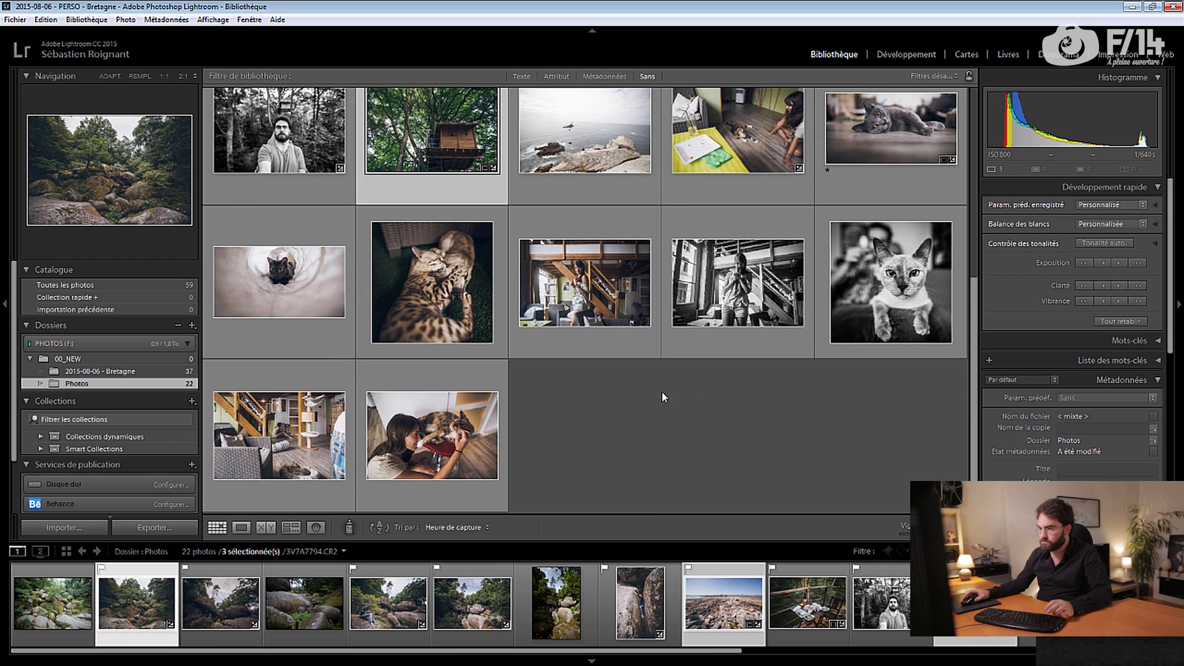
pyautogui.keyDown('ctrl'); pyautogui.click(861, 128); pyautogui.keyUp('ctrl')
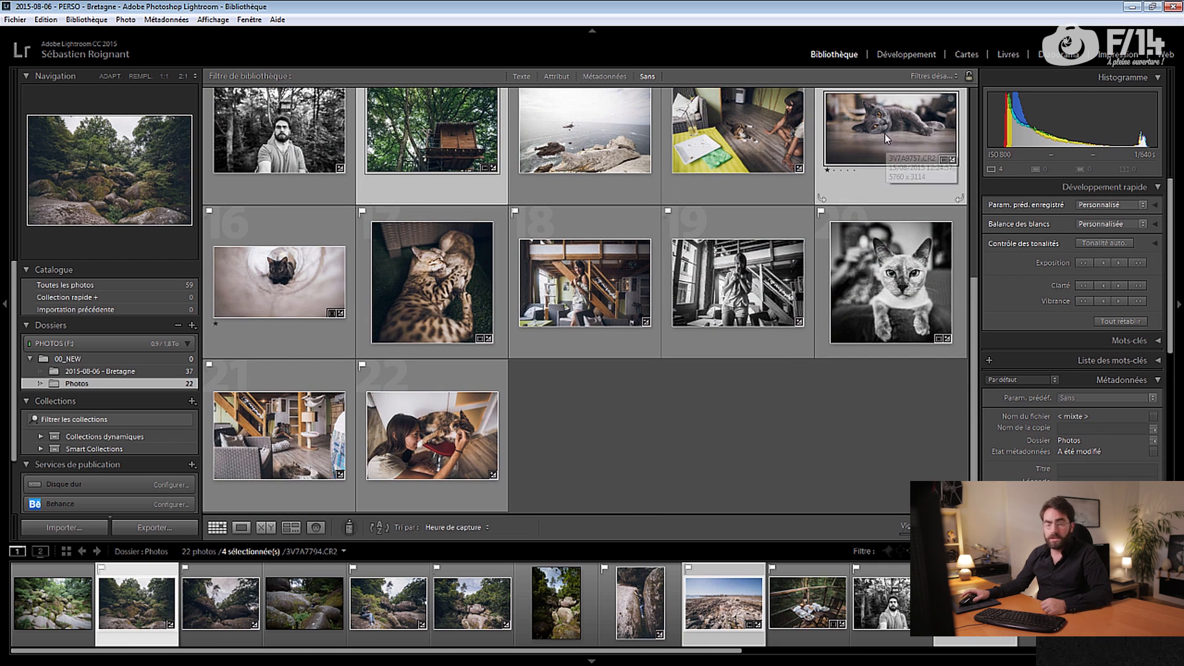
# - Export the selected photos with the DNG portfolio preset
pyautogui.rightClick(886, 134)
pyautogui.moveTo(918, 476)
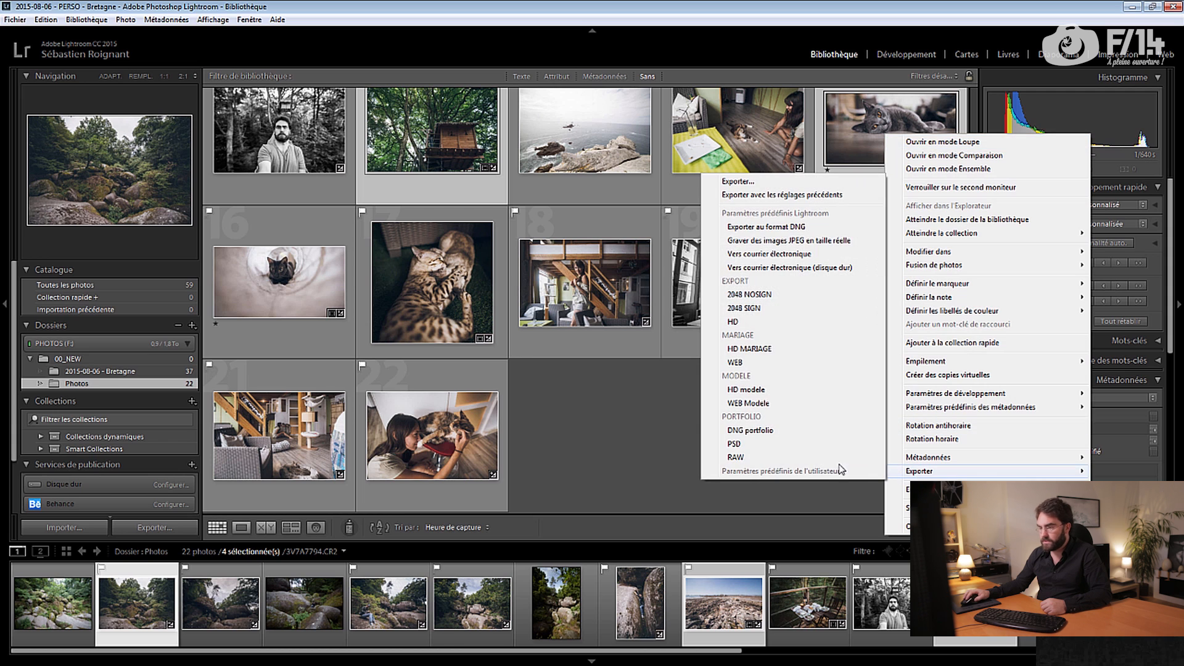
pyautogui.click(757, 431)
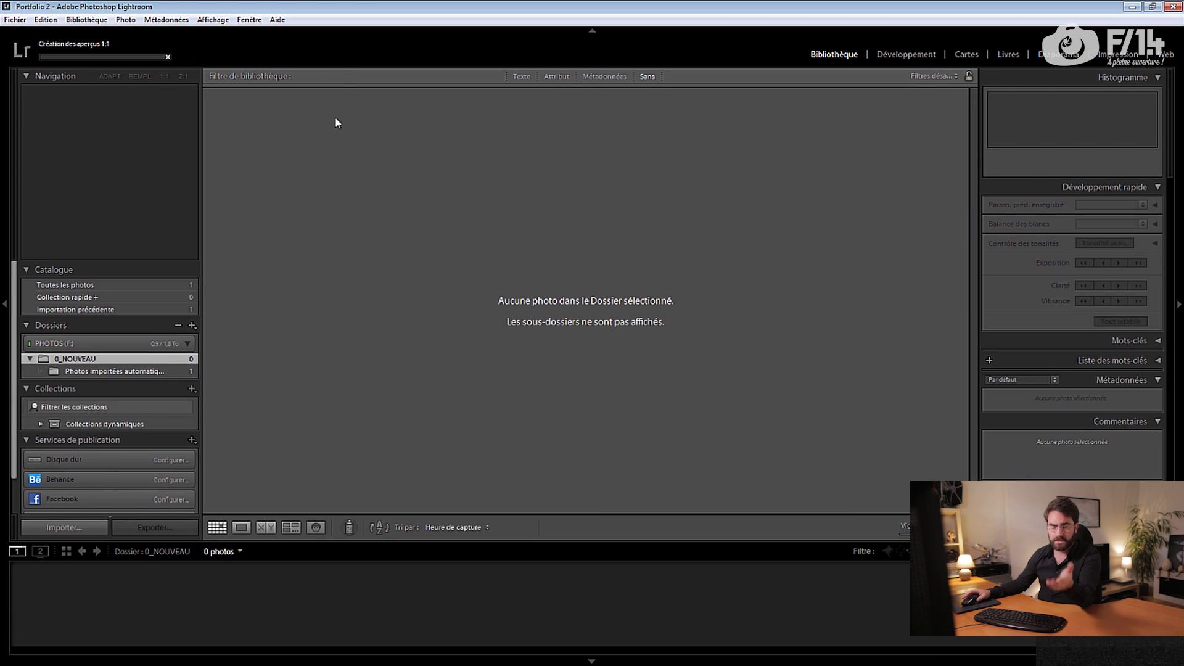
# - Show the automatically imported photos subfolder of 0_NOUVEAU in the Portfolio 2 catalogue
pyautogui.click(181, 373)
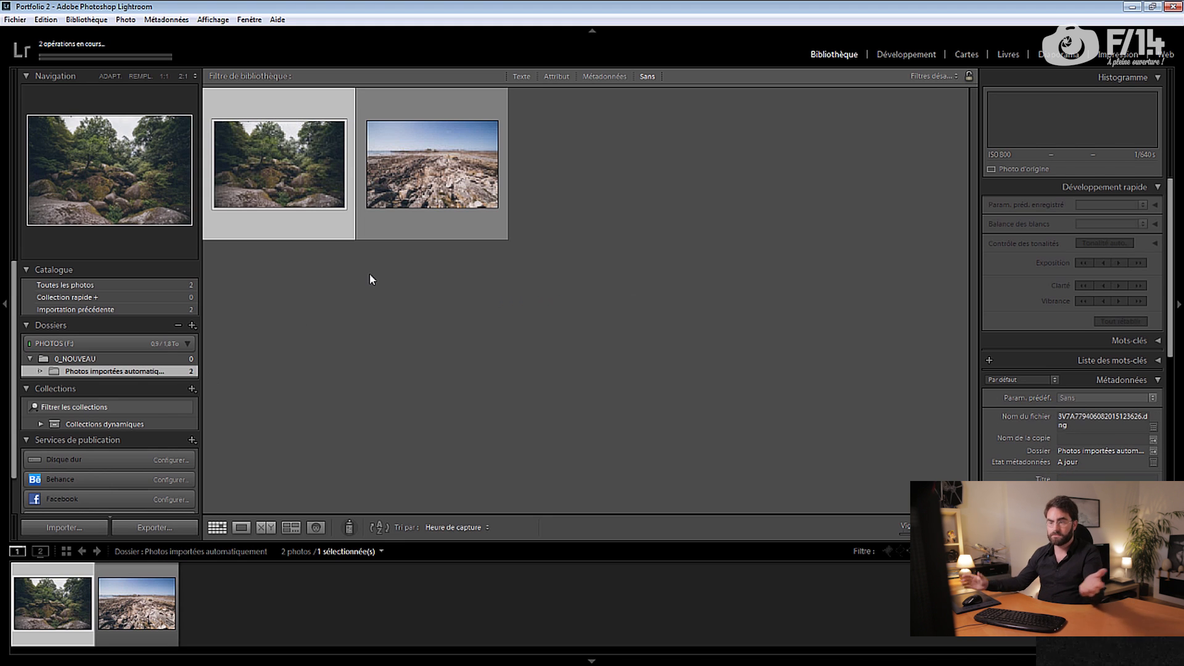